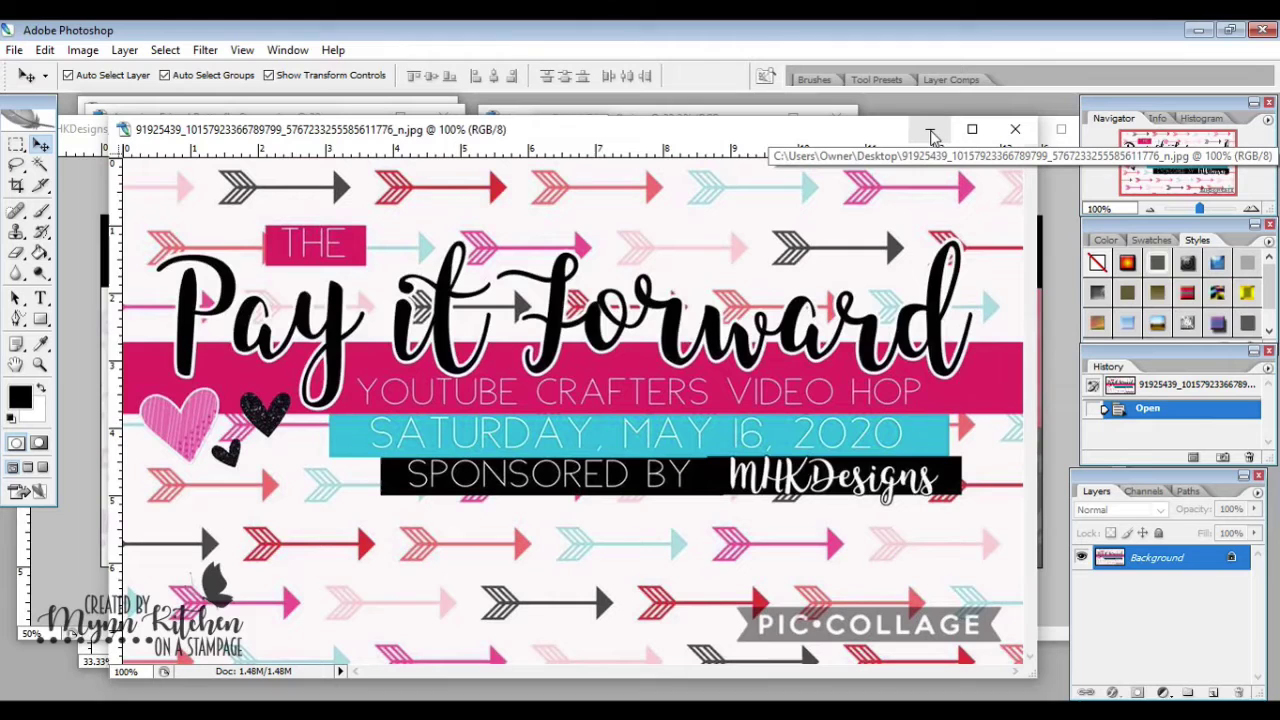
Minimize the Pay it Forward hop graphic to reveal the two MHKDesigns previews
{"action": "left_click", "coordinate": [930, 135]}
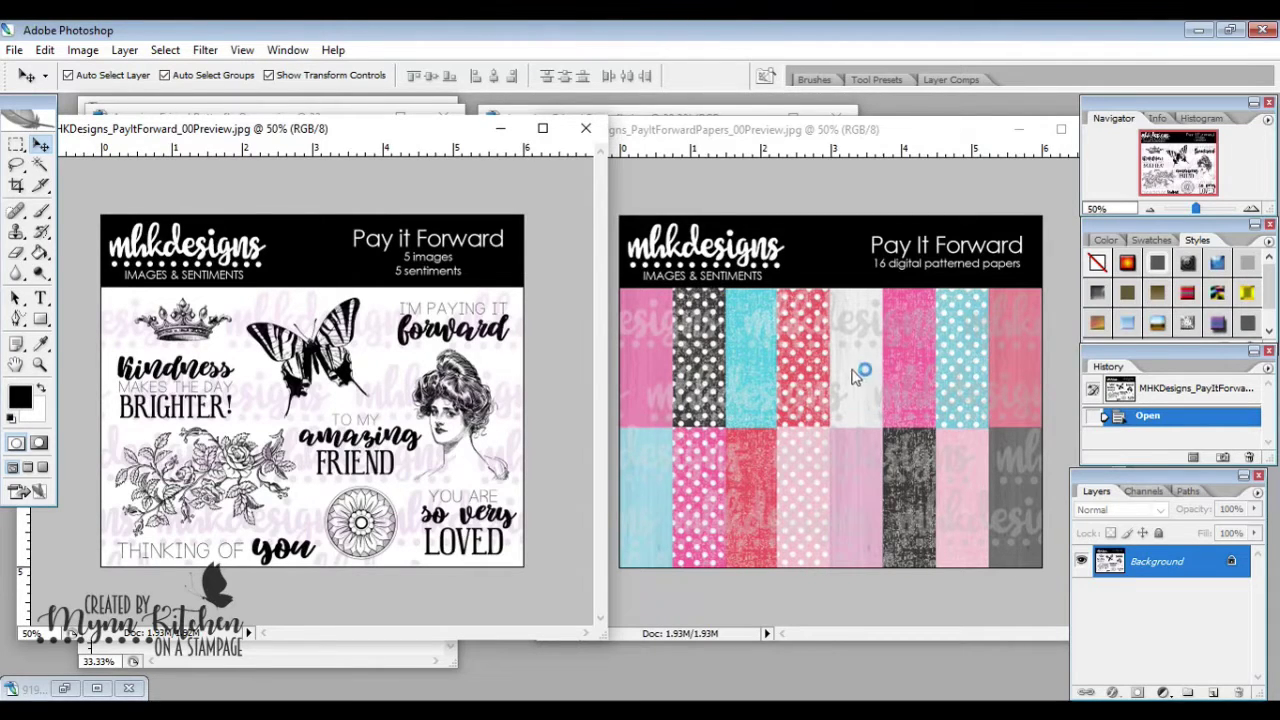
Minimize the MHKDesigns PayItForward stamp images preview window
{"action": "left_click", "coordinate": [499, 128]}
Minimize the digital papers preview and close the orange butterfly panel JPG
{"action": "left_click", "coordinate": [1017, 133]}
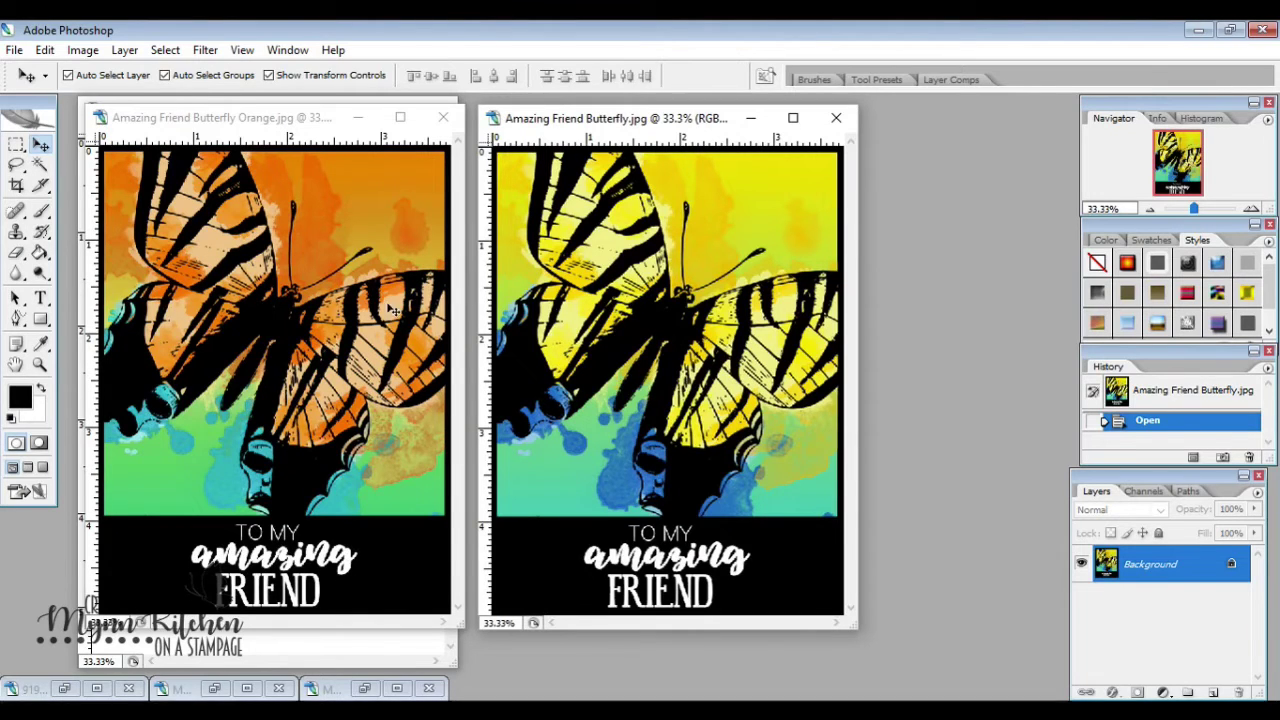
{"action": "left_click", "coordinate": [444, 119]}
Close the yellow butterfly panel and show the black Layer 1 in the butterfly file
{"action": "left_click", "coordinate": [836, 118]}
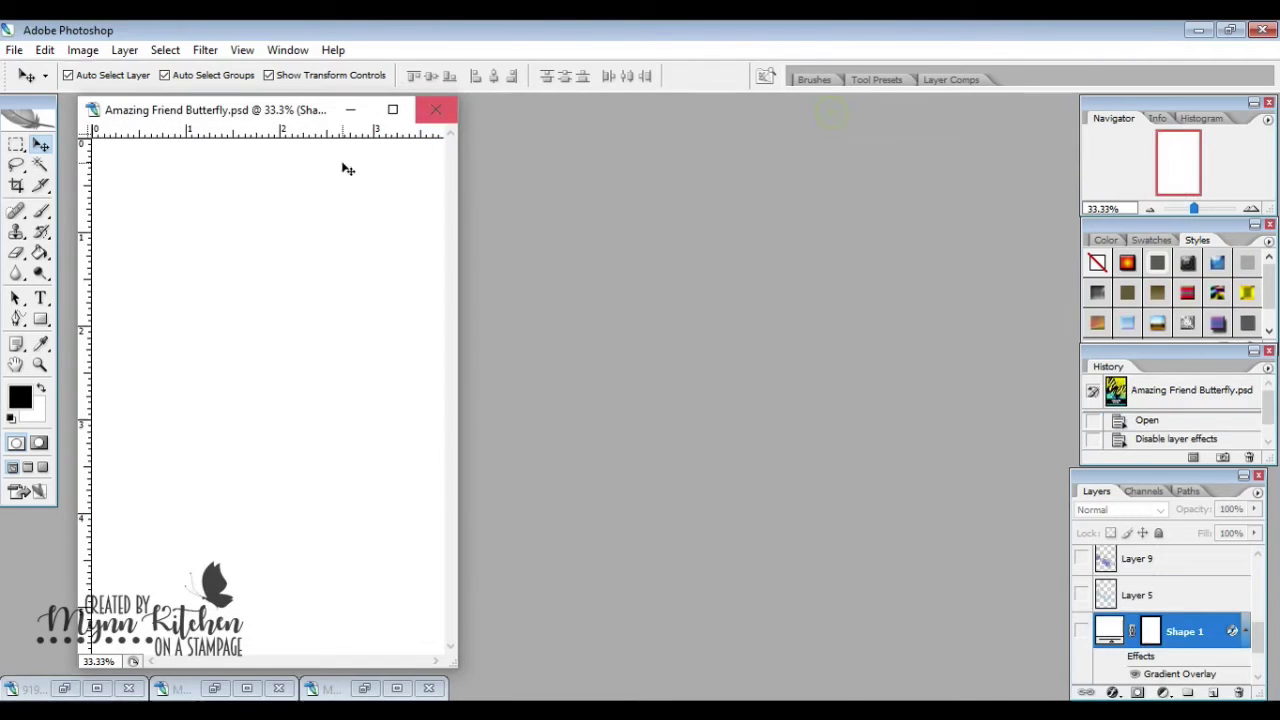
{"action": "left_click_drag", "start_coordinate": [278, 116], "coordinate": [437, 114]}
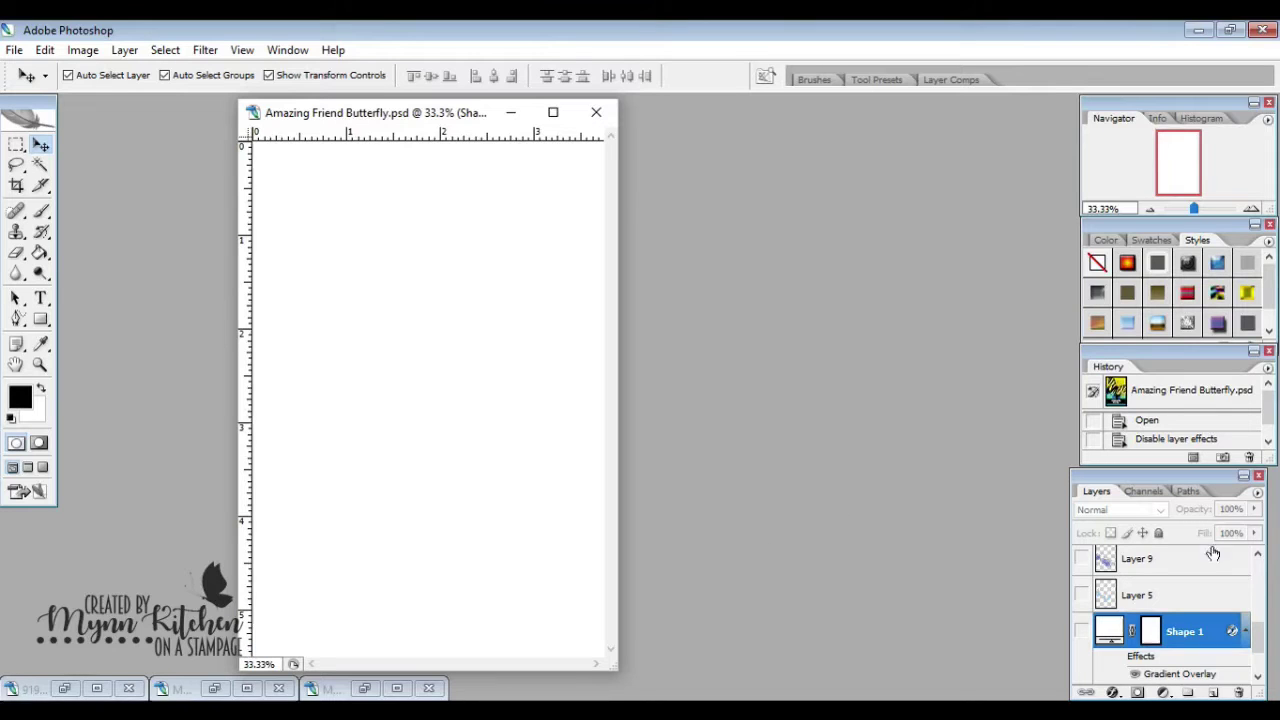
{"action": "left_click_drag", "start_coordinate": [1259, 630], "coordinate": [1262, 668]}
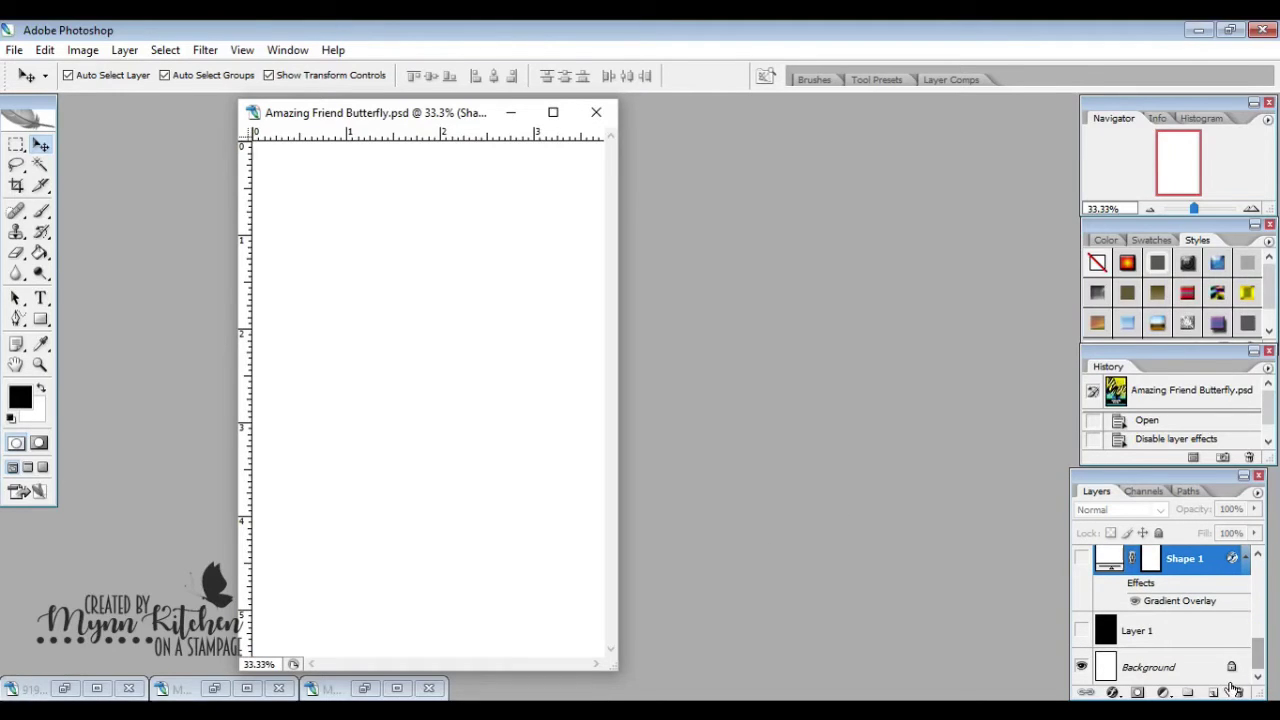
{"action": "left_click", "coordinate": [1188, 632]}
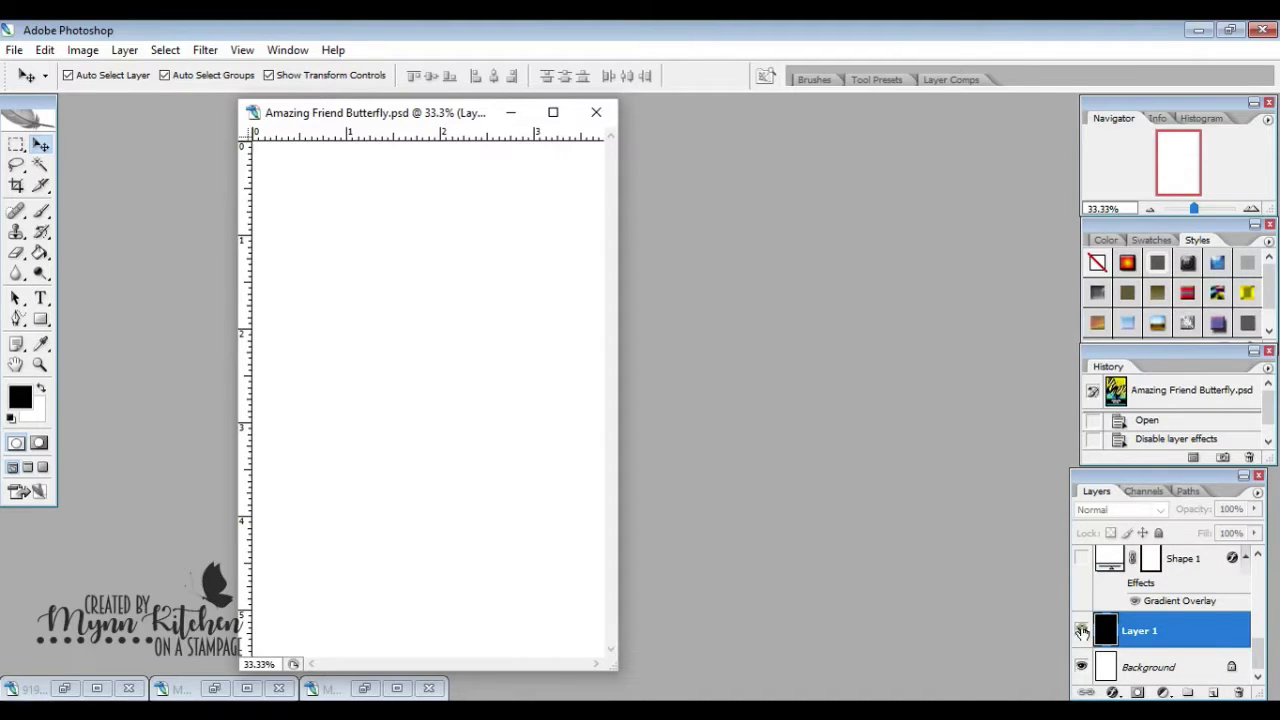
{"action": "left_click", "coordinate": [1082, 630]}
Show the white Shape 1 panel over the black base, leaving a thin black border
{"action": "left_click", "coordinate": [41, 251]}
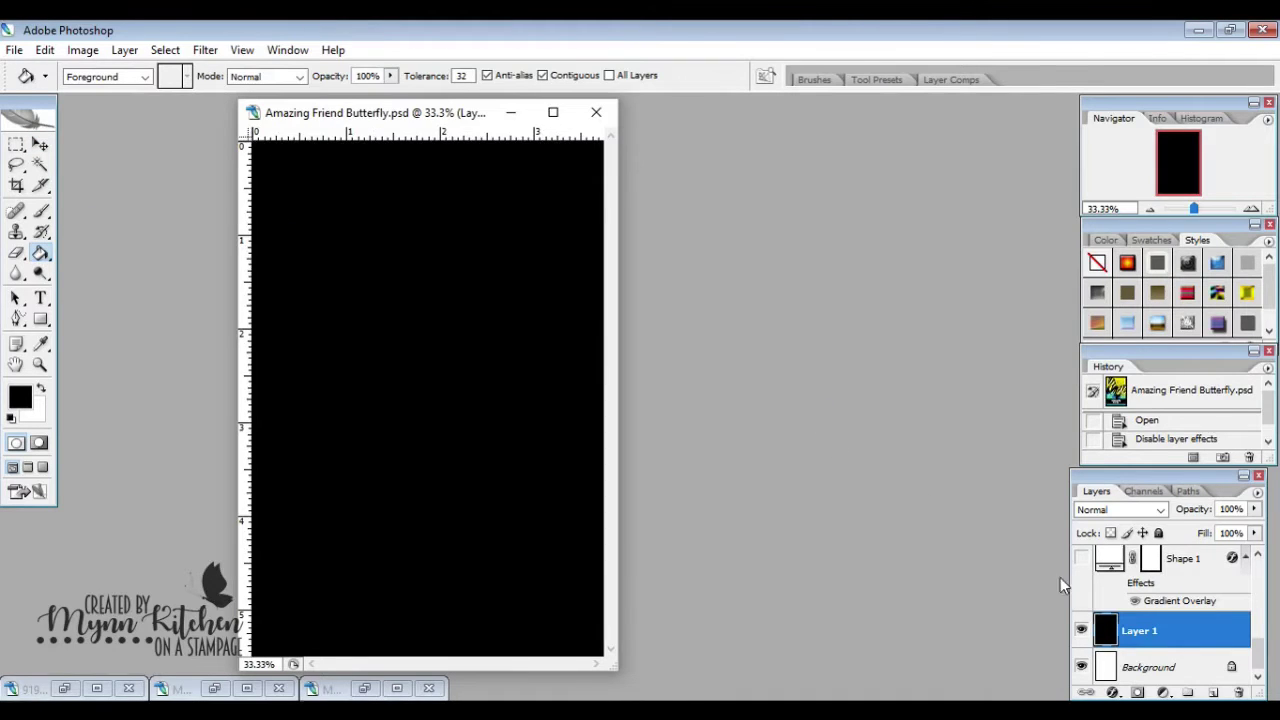
{"action": "left_click_drag", "start_coordinate": [1259, 656], "coordinate": [1259, 640]}
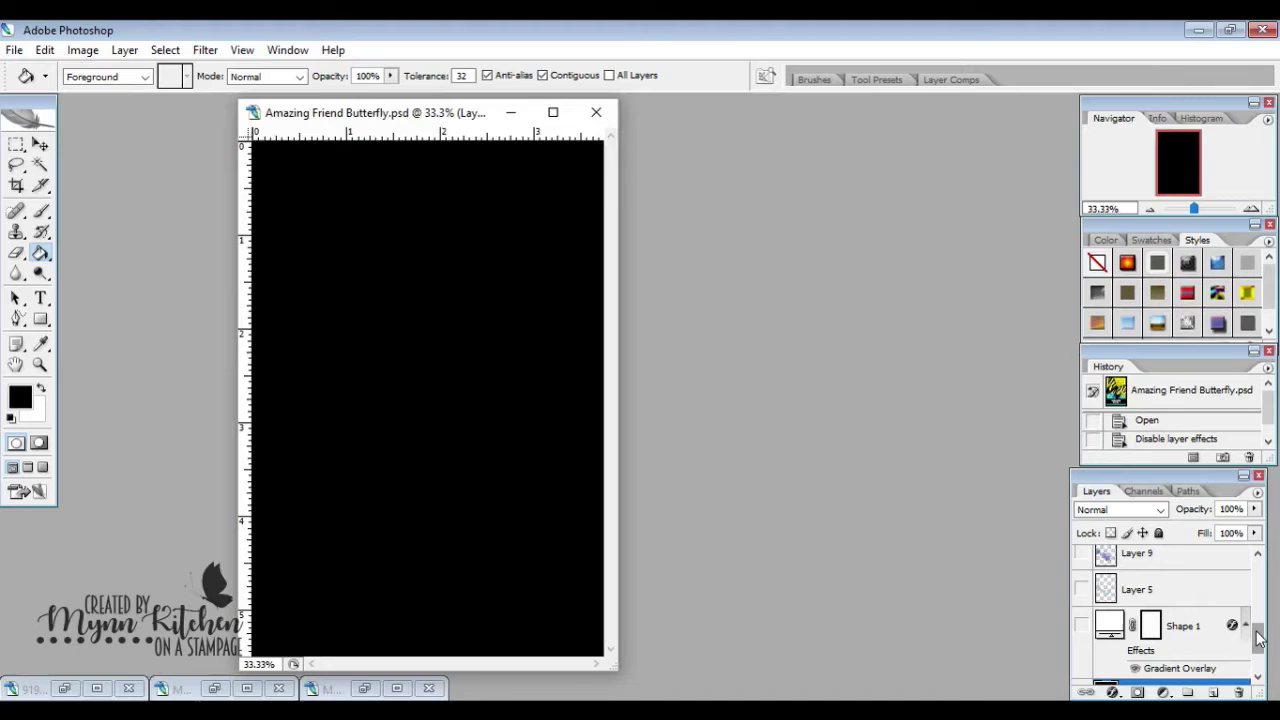
{"action": "left_click", "coordinate": [41, 319]}
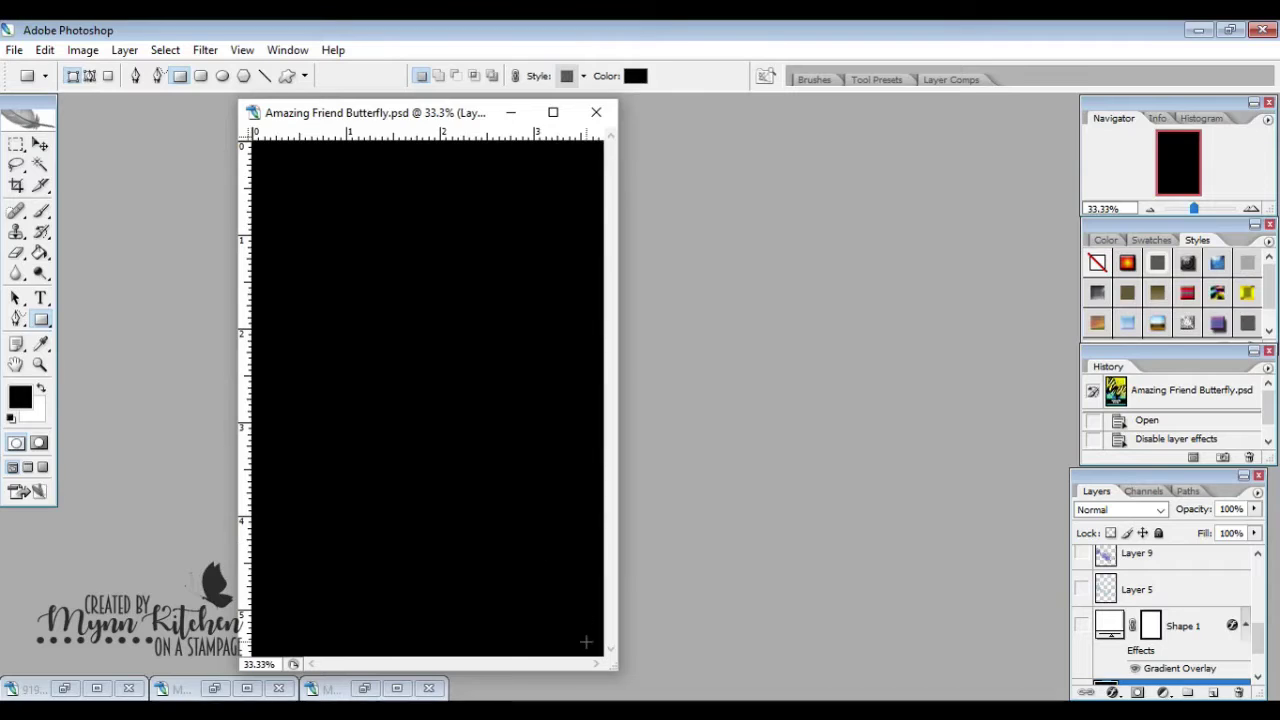
{"action": "left_click", "coordinate": [1081, 625]}
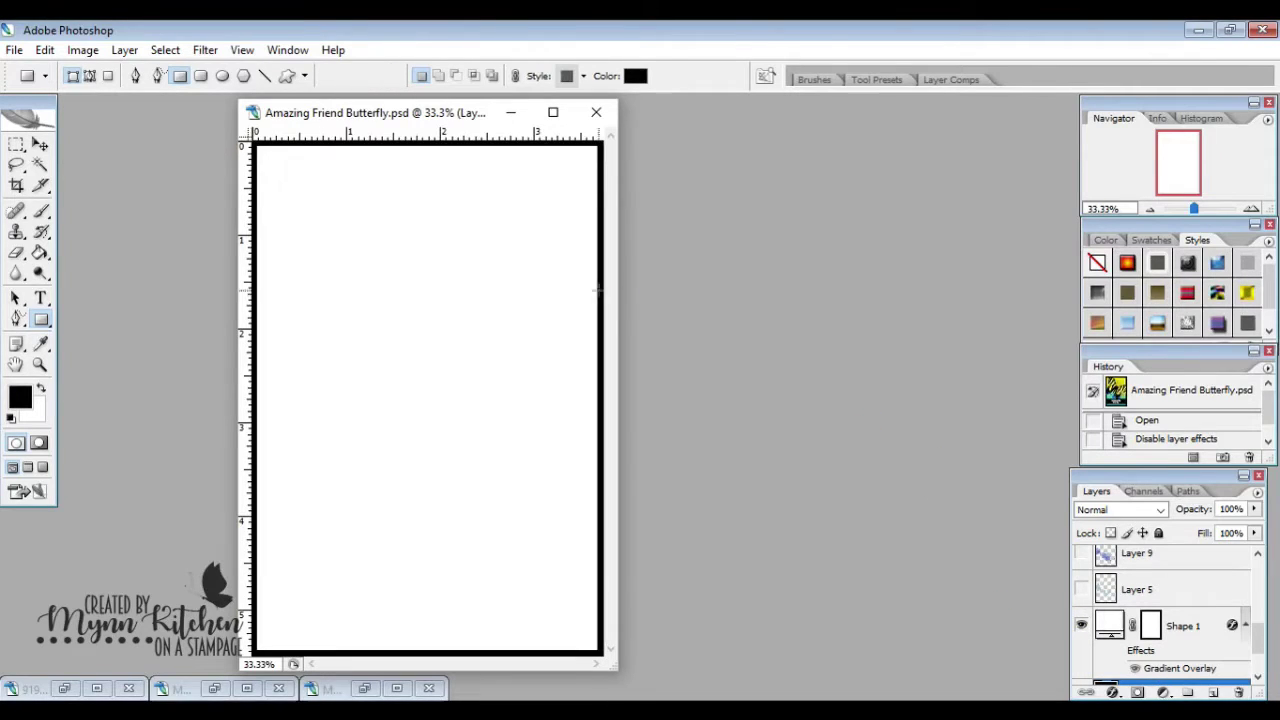
{"action": "left_click", "coordinate": [40, 143]}
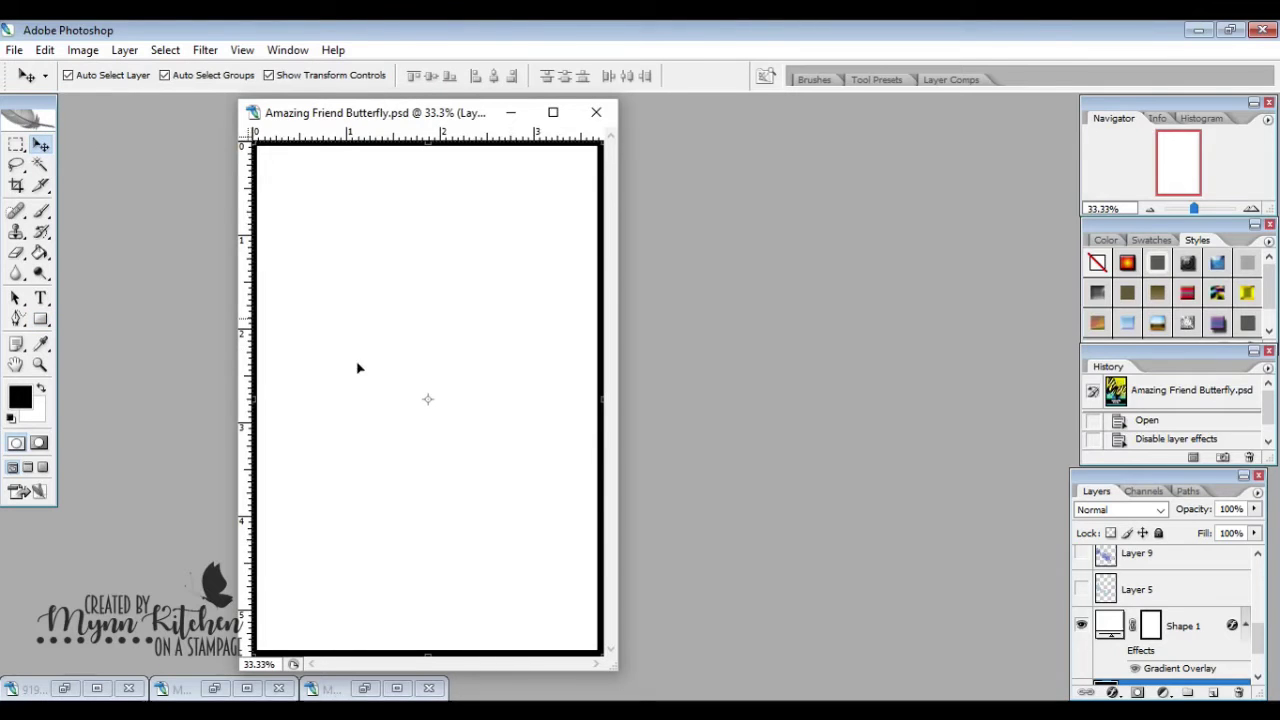
Enable Shape 1's yellow-to-turquoise Gradient Overlay layer style
{"action": "left_click", "coordinate": [1205, 627]}
{"action": "key", "text": "h"}
{"action": "double_click", "coordinate": [1207, 628]}
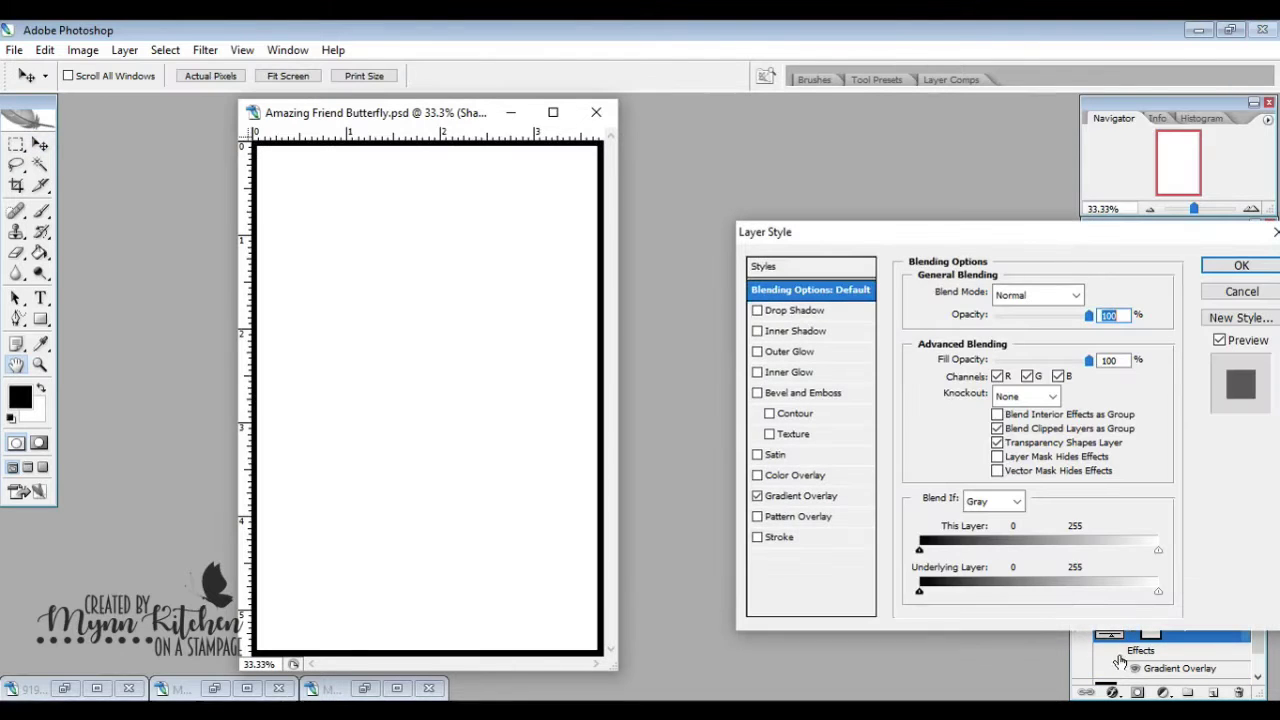
{"action": "left_click", "coordinate": [829, 492]}
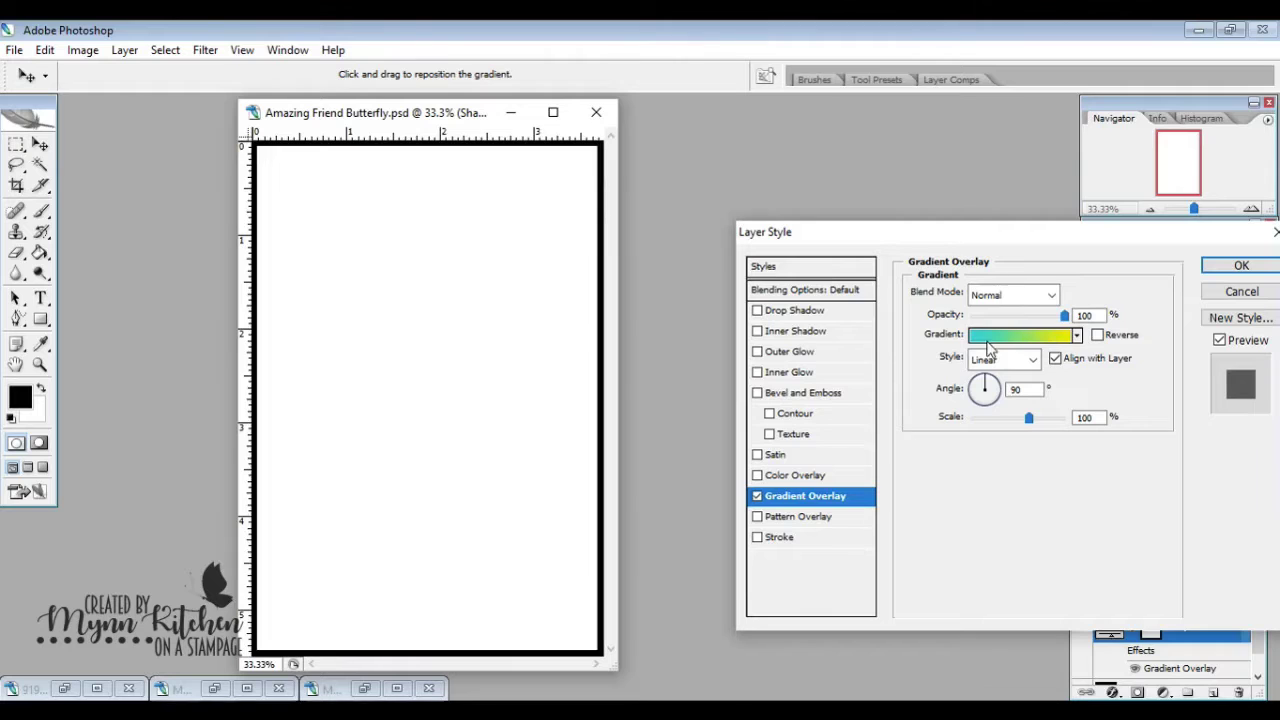
{"action": "left_click", "coordinate": [1239, 265]}
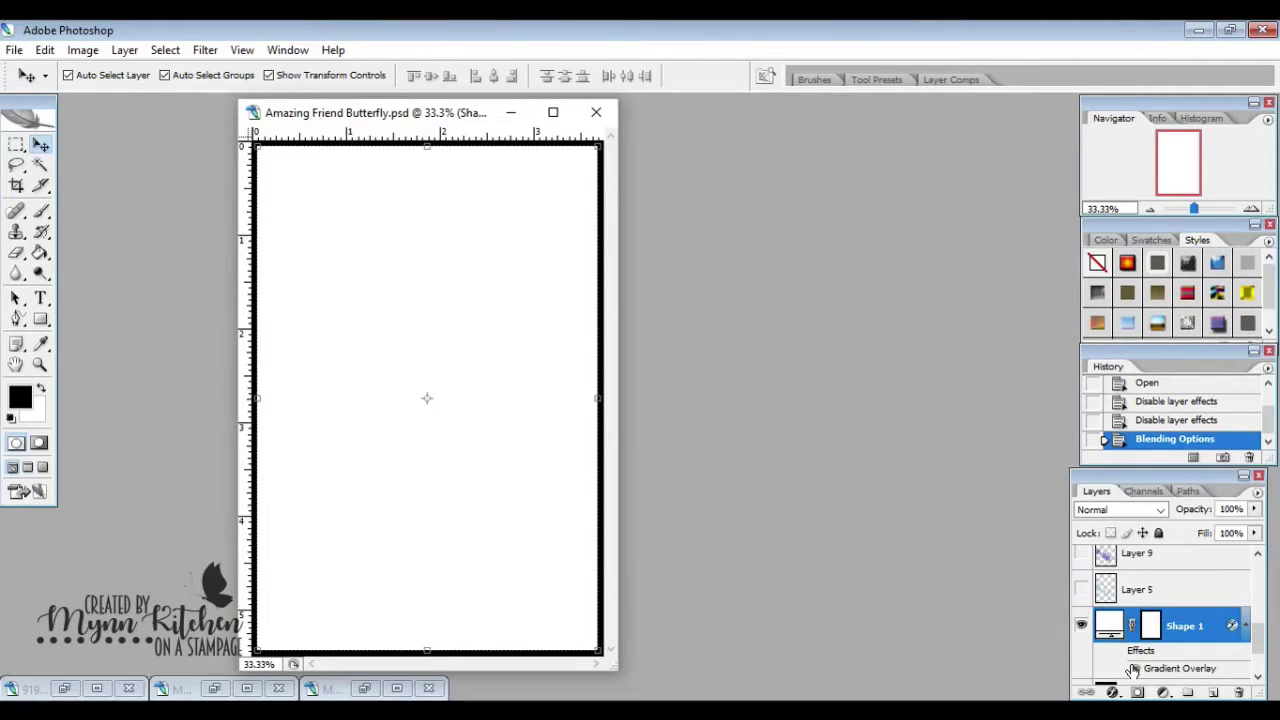
{"action": "left_click", "coordinate": [1133, 669]}
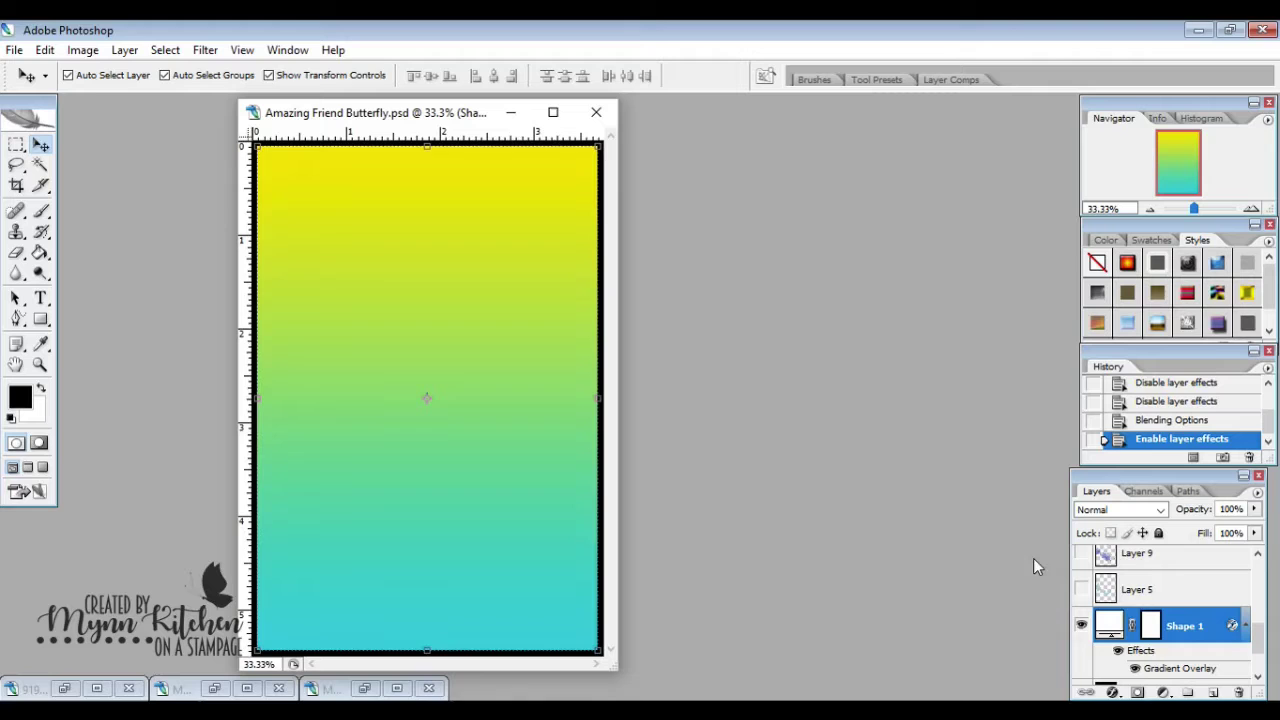
Show and select the black swallowtail butterfly on Layer 4 above the gradient panel
{"action": "left_click", "coordinate": [1260, 595]}
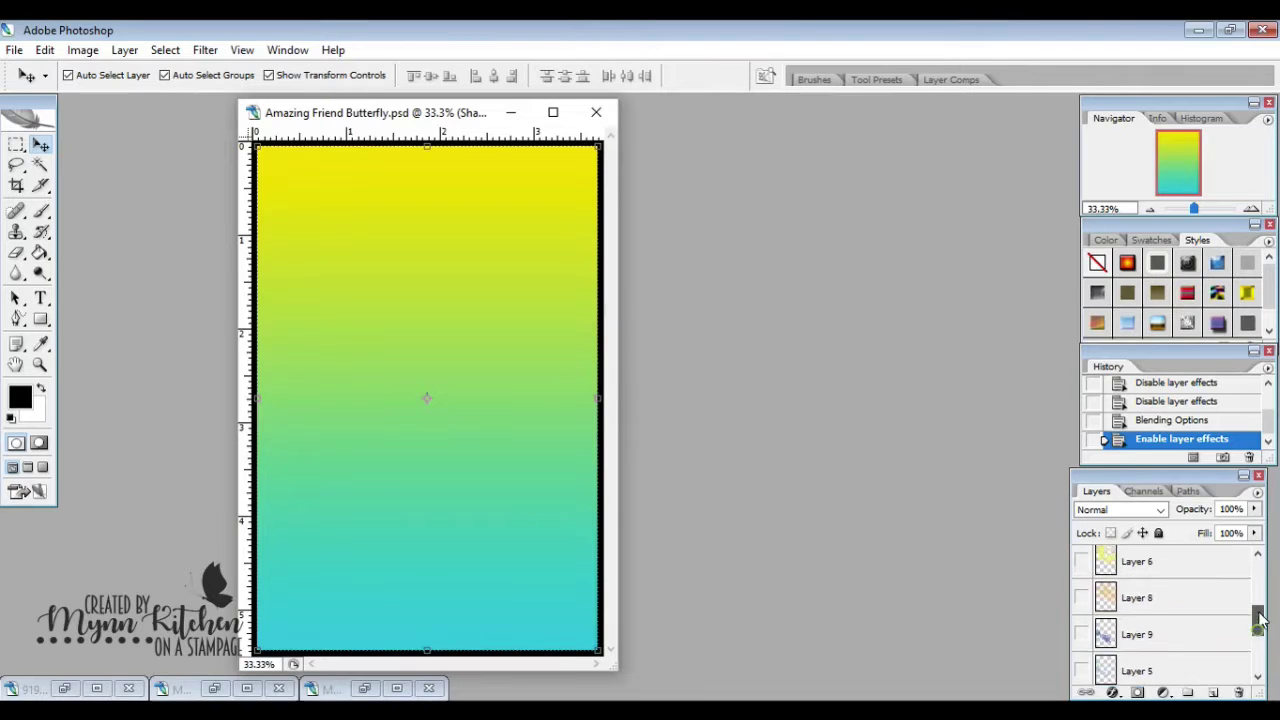
{"action": "left_click", "coordinate": [1260, 595]}
{"action": "left_click", "coordinate": [1081, 612]}
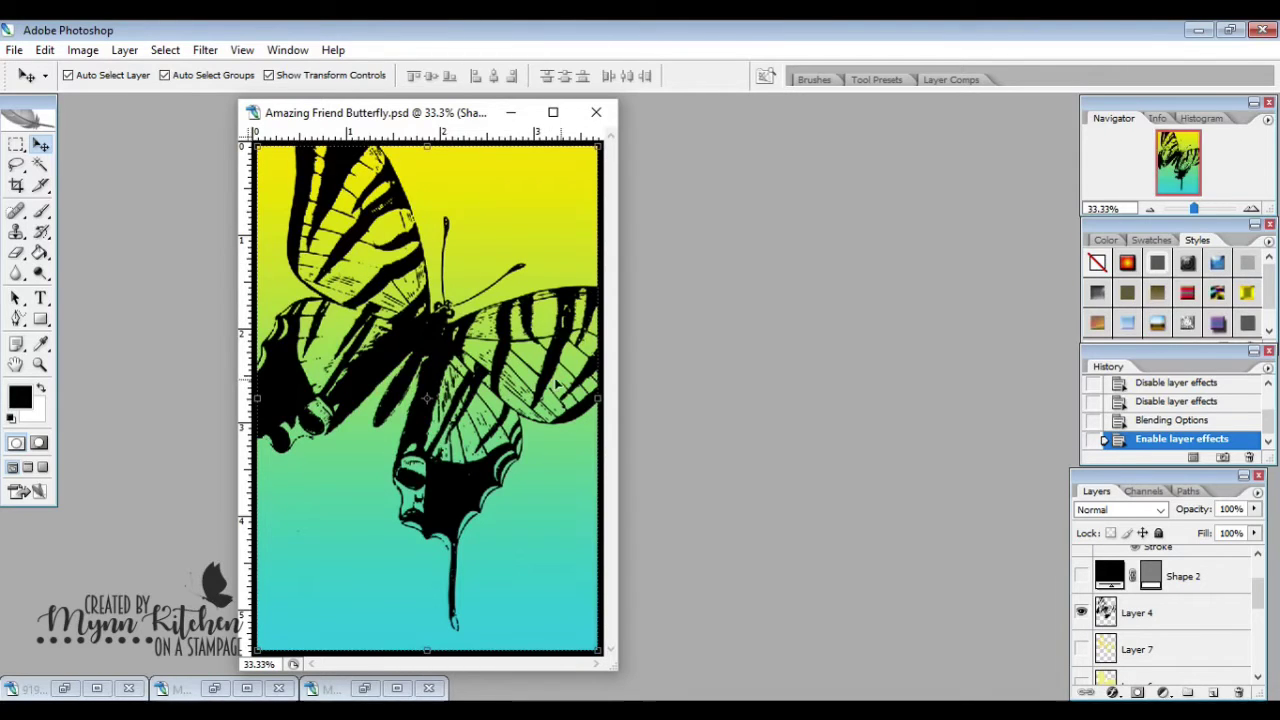
{"action": "left_click", "coordinate": [447, 341]}
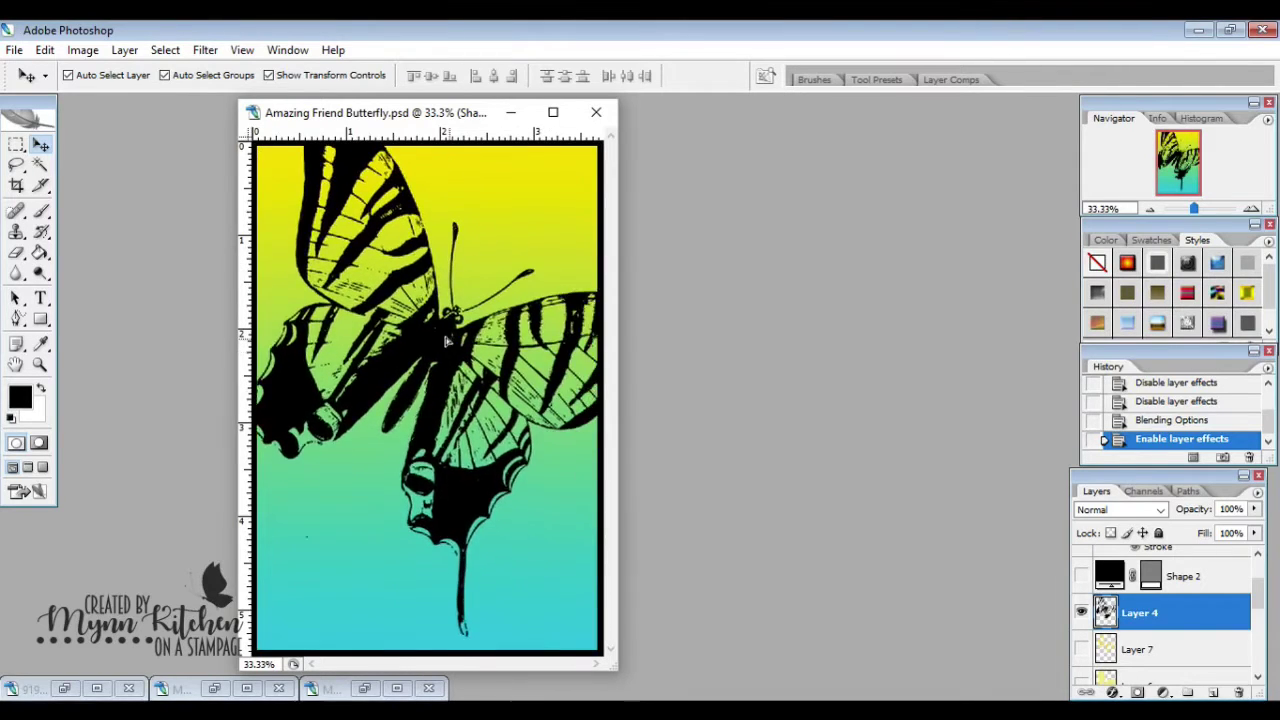
{"action": "key", "text": "ctrl+z"}
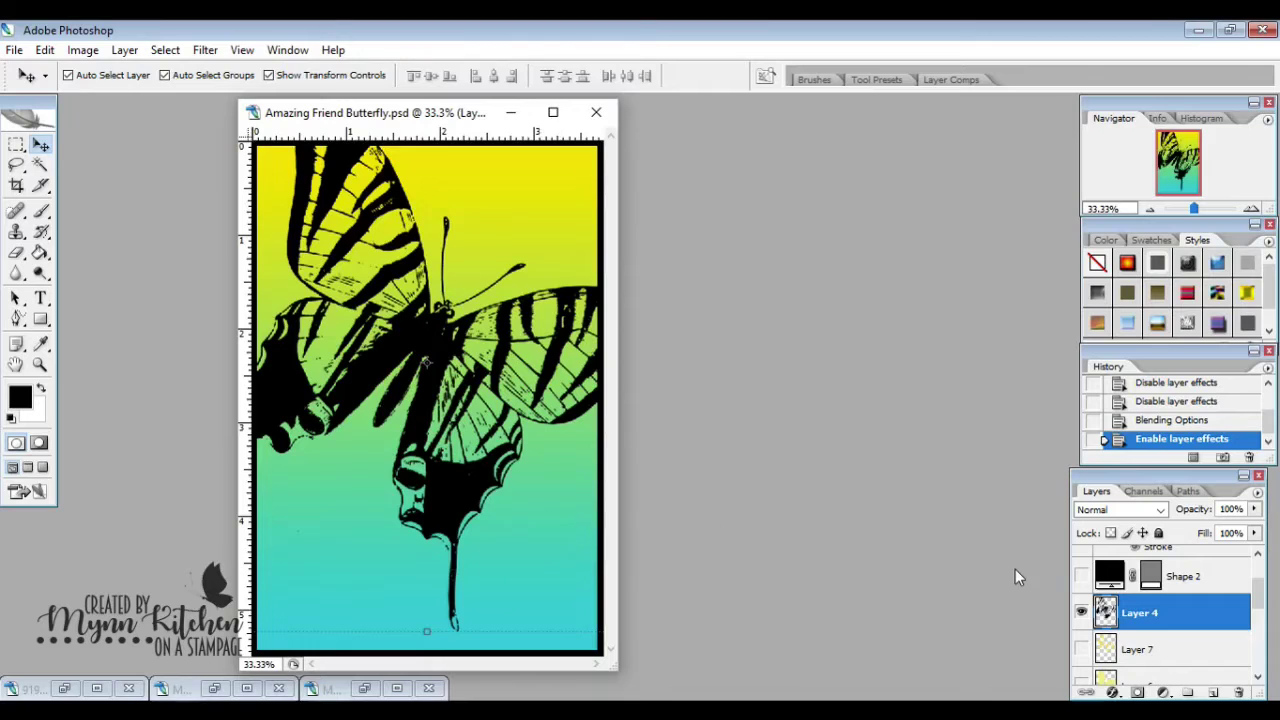
Show the black Shape 2 band across the bottom of the panel
{"action": "left_click", "coordinate": [41, 318]}
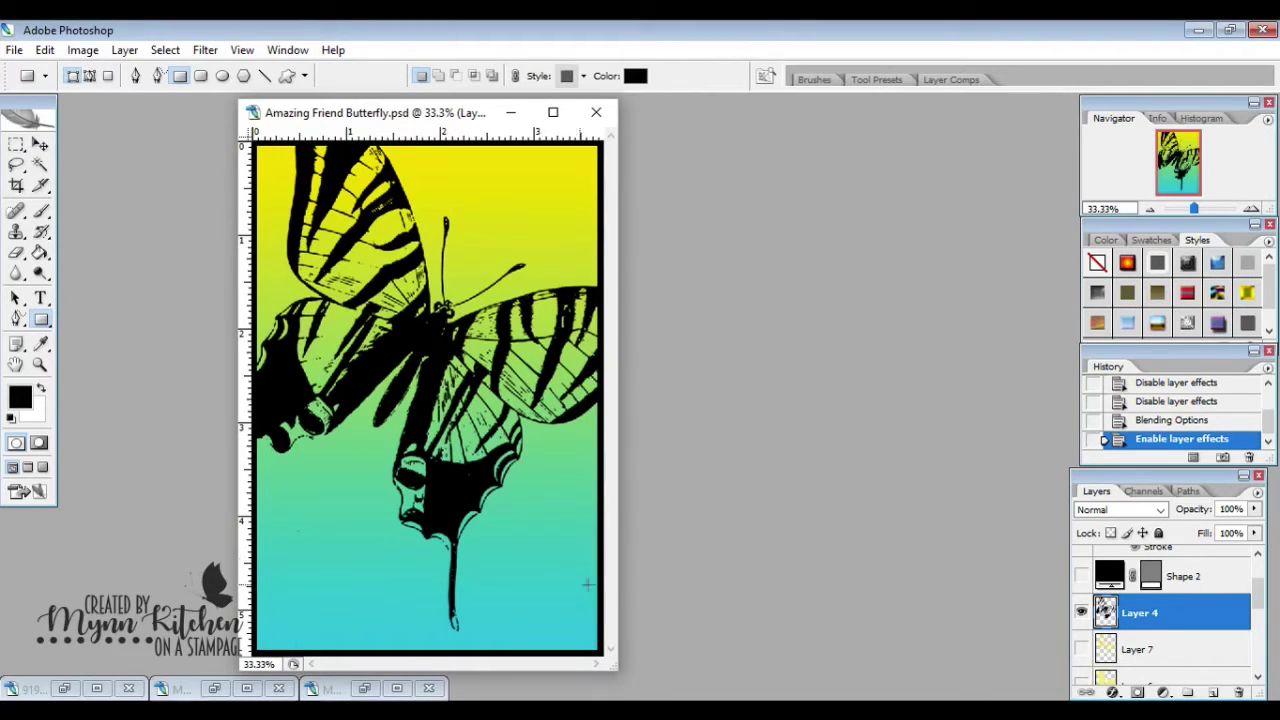
{"action": "left_click", "coordinate": [1080, 576]}
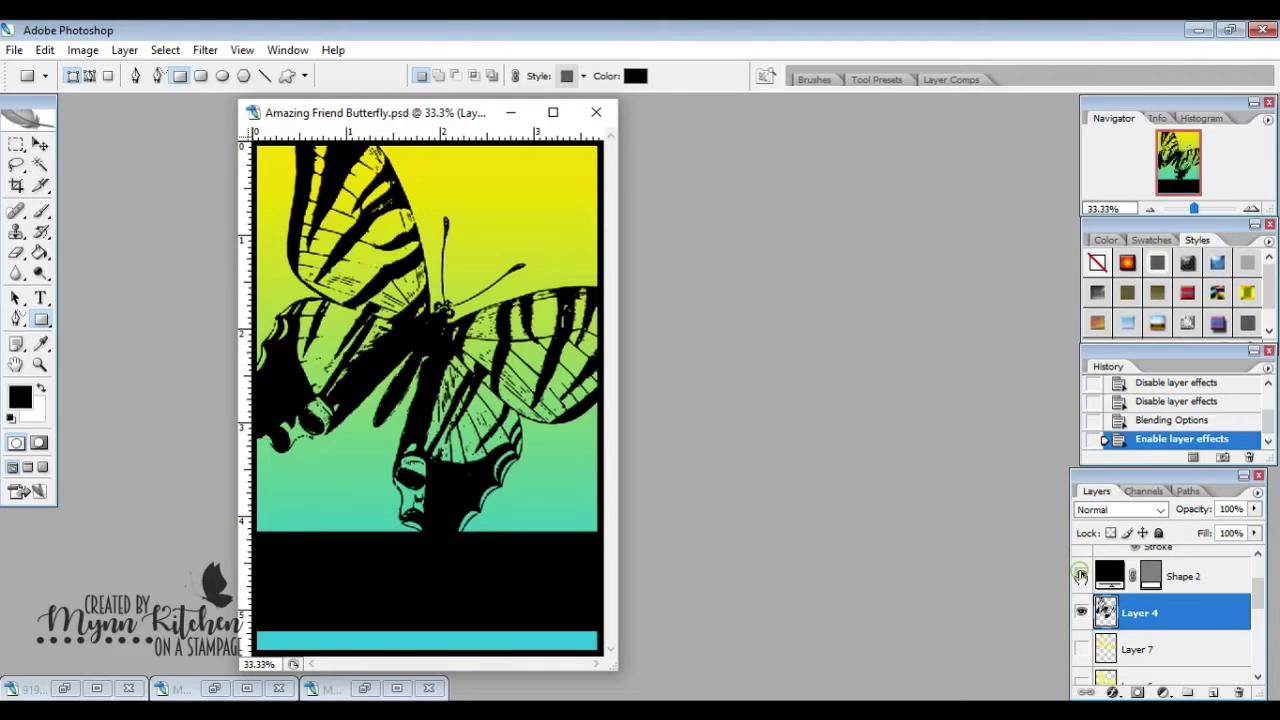
{"action": "left_click_drag", "start_coordinate": [1258, 594], "coordinate": [1258, 576]}
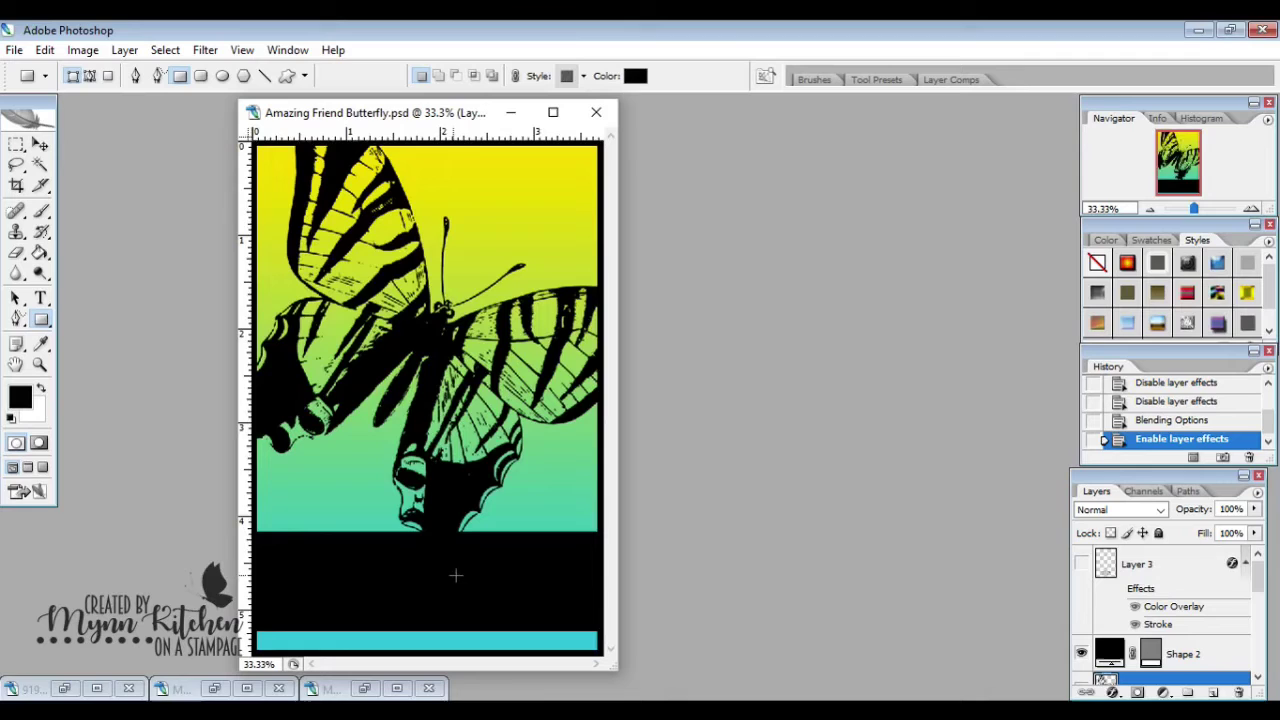
{"action": "left_click", "coordinate": [40, 145]}
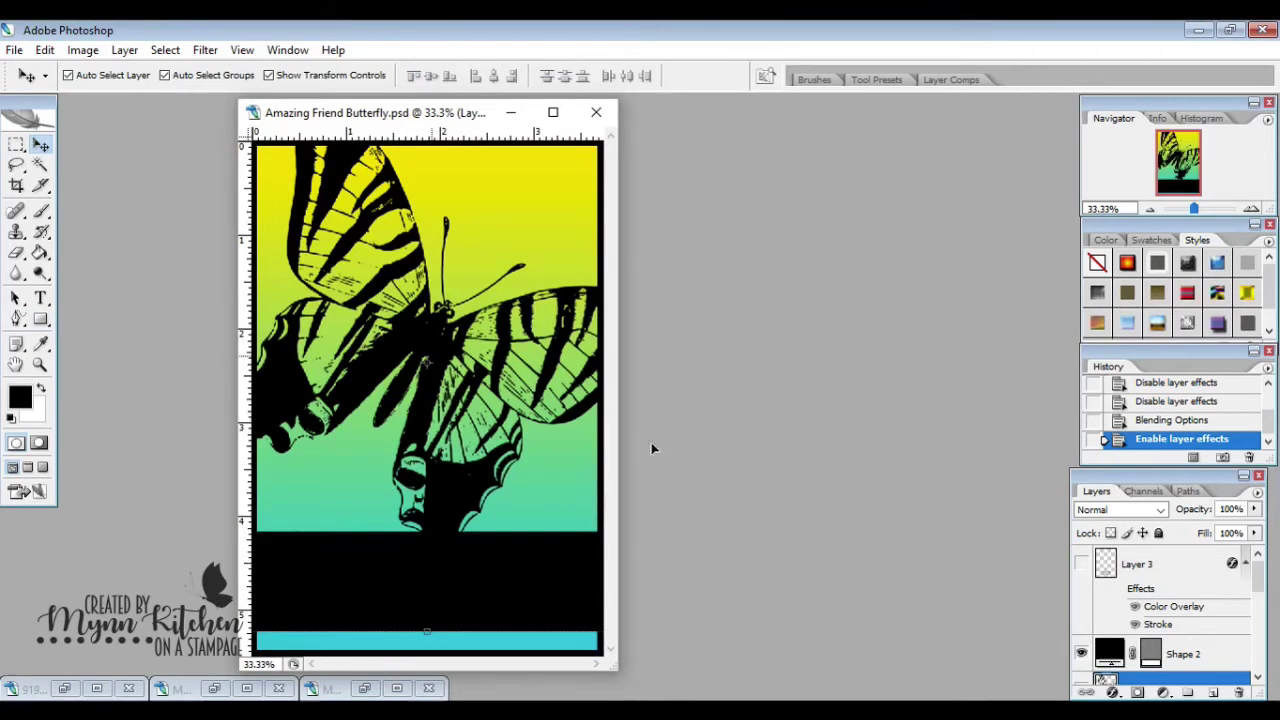
Show Layer 3 and re-enable its Stroke effect so the white sentiment appears
{"action": "left_click", "coordinate": [1082, 565]}
{"action": "left_click", "coordinate": [1191, 562]}
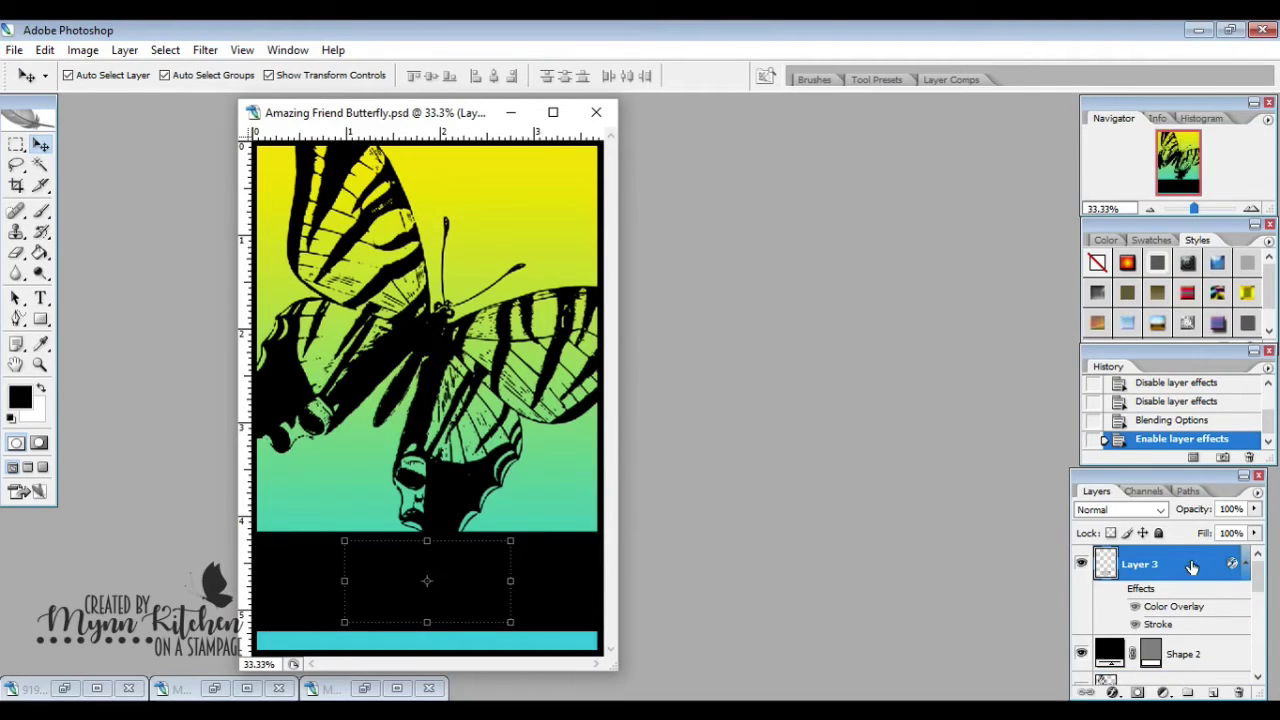
{"action": "left_click", "coordinate": [1135, 625]}
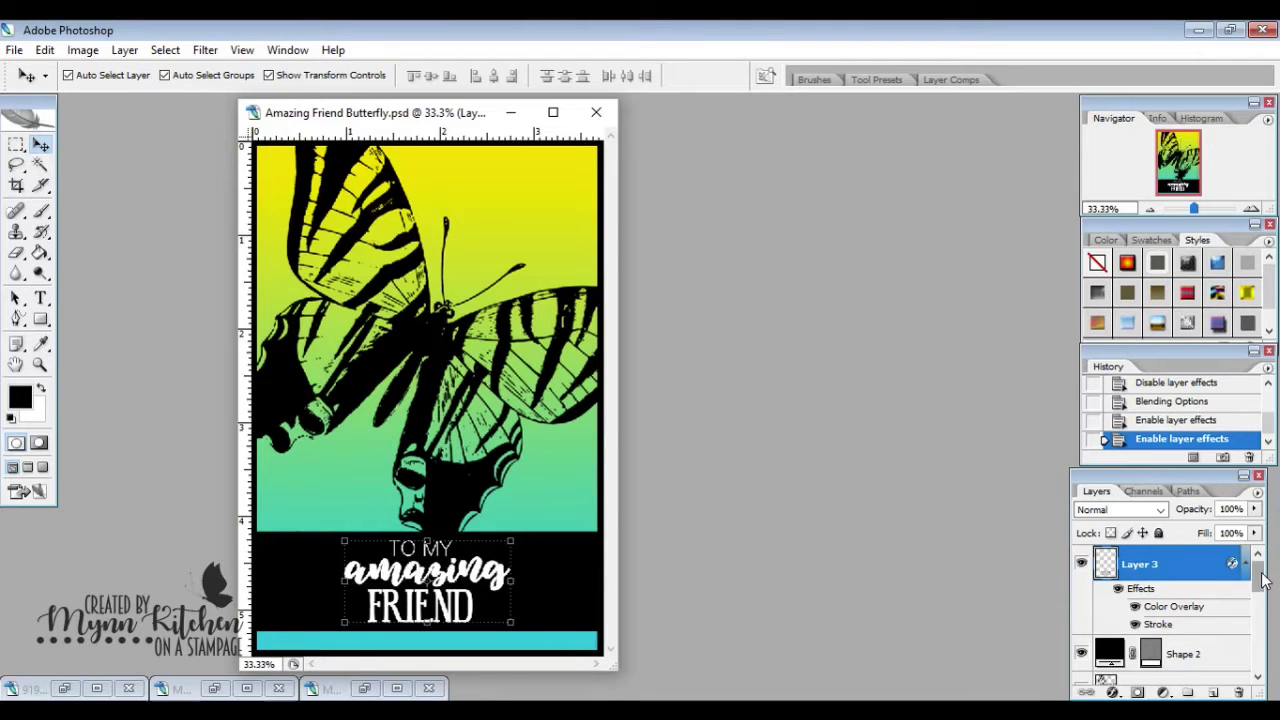
{"action": "left_click_drag", "start_coordinate": [1262, 580], "coordinate": [1258, 610]}
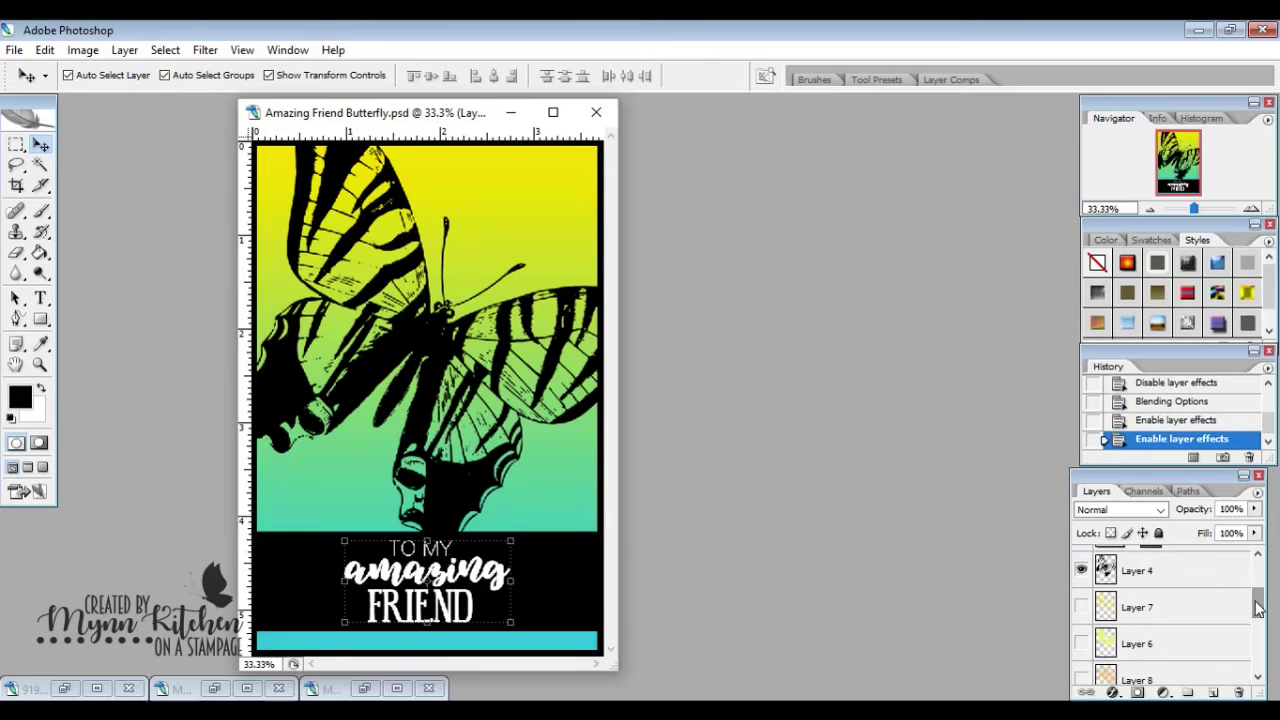
Select the Brush tool and browse the installed watercolor brush libraries without changing the card
{"action": "left_click", "coordinate": [41, 210]}
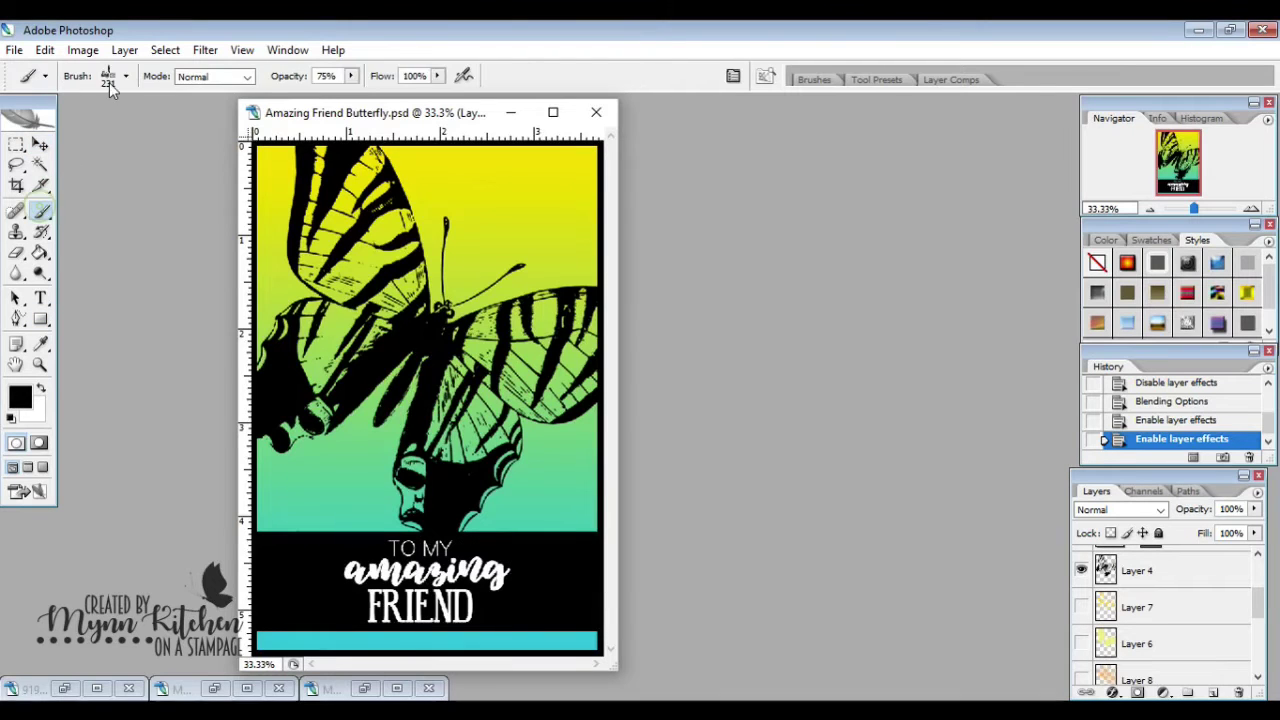
{"action": "left_click", "coordinate": [126, 76]}
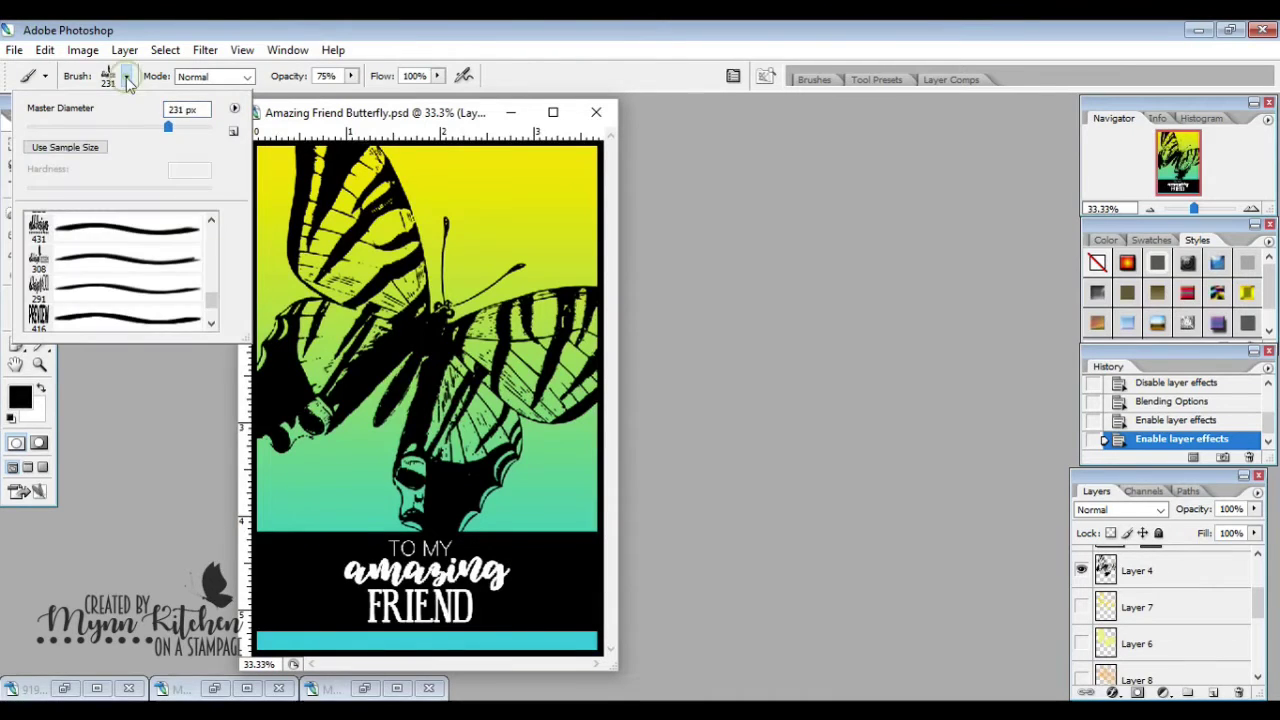
{"action": "left_click", "coordinate": [233, 108]}
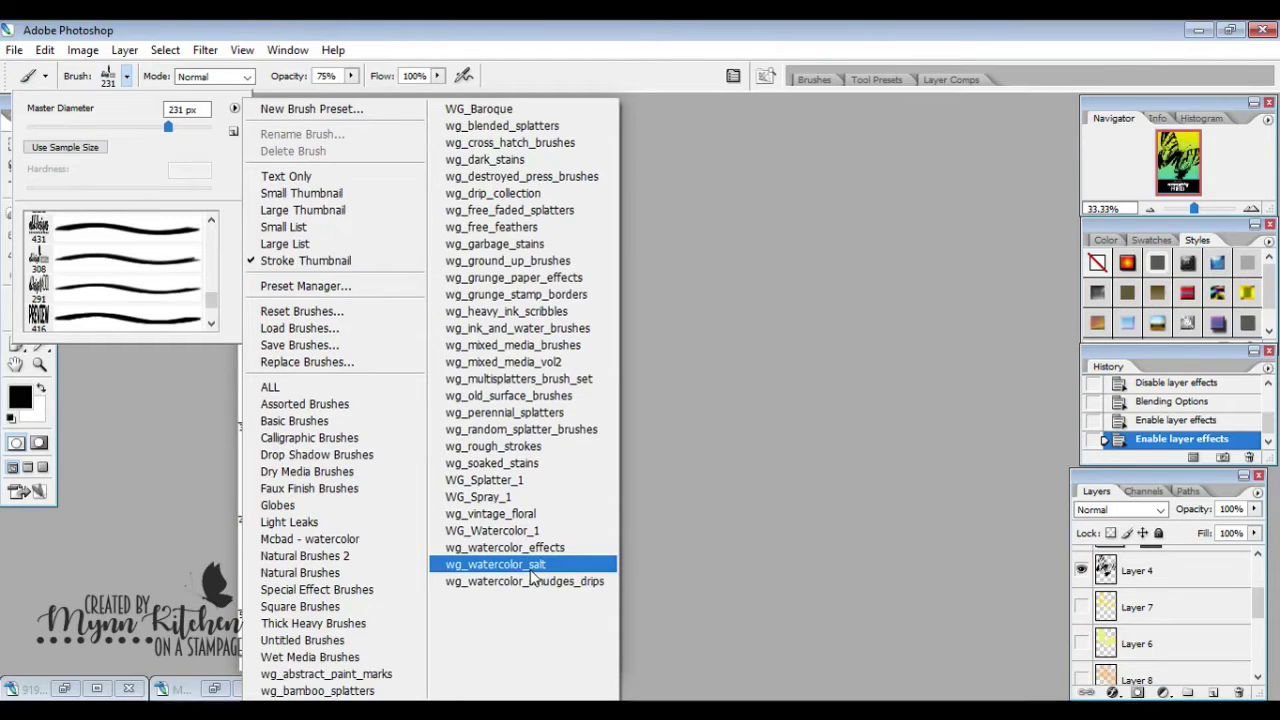
{"action": "left_click", "coordinate": [650, 28]}
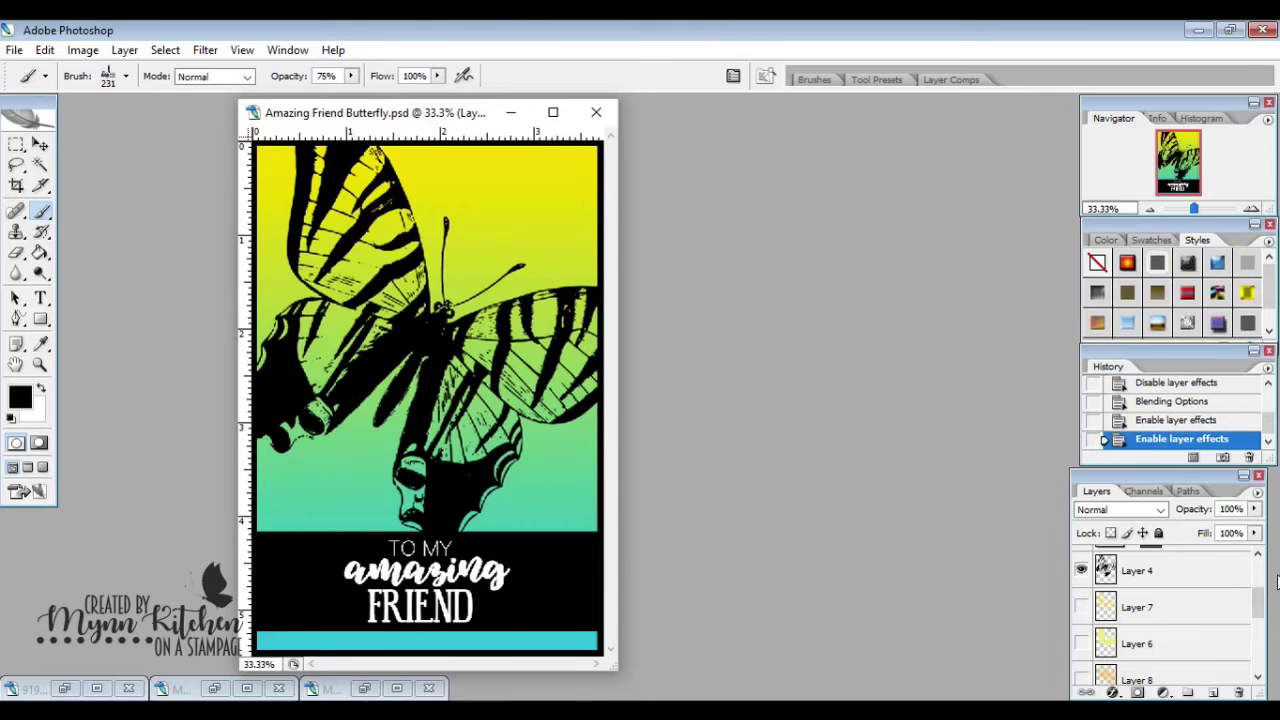
Show the pale yellow Layer 6 and deeper yellow Layer 7 wing colors
{"action": "scroll", "coordinate": [1258, 608], "scroll_direction": "down", "scroll_amount": 1}
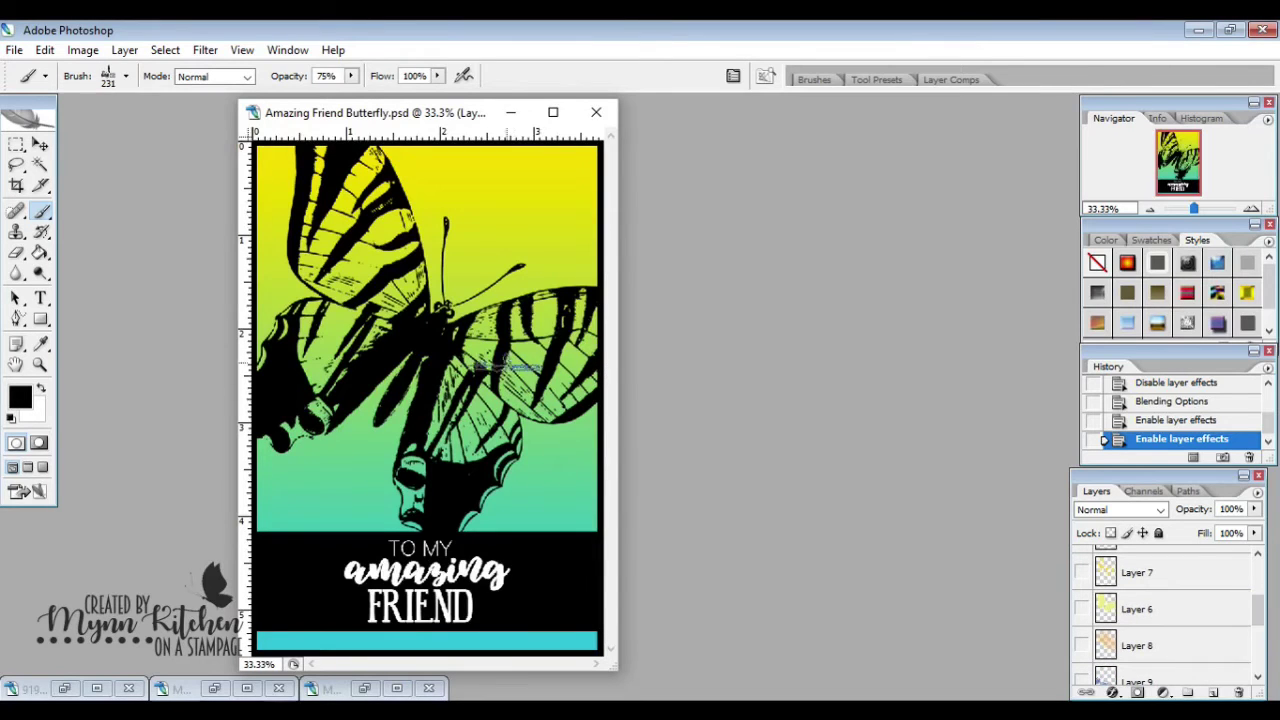
{"action": "left_click", "coordinate": [39, 145]}
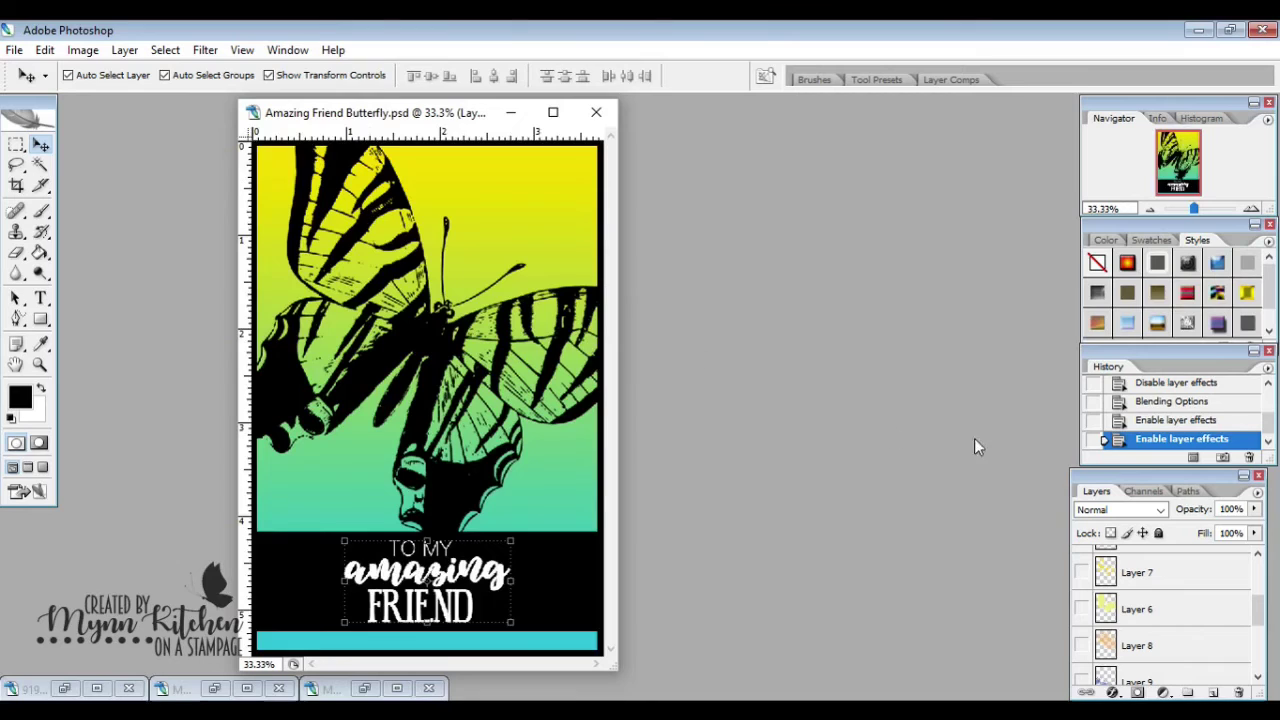
{"action": "left_click", "coordinate": [1081, 609]}
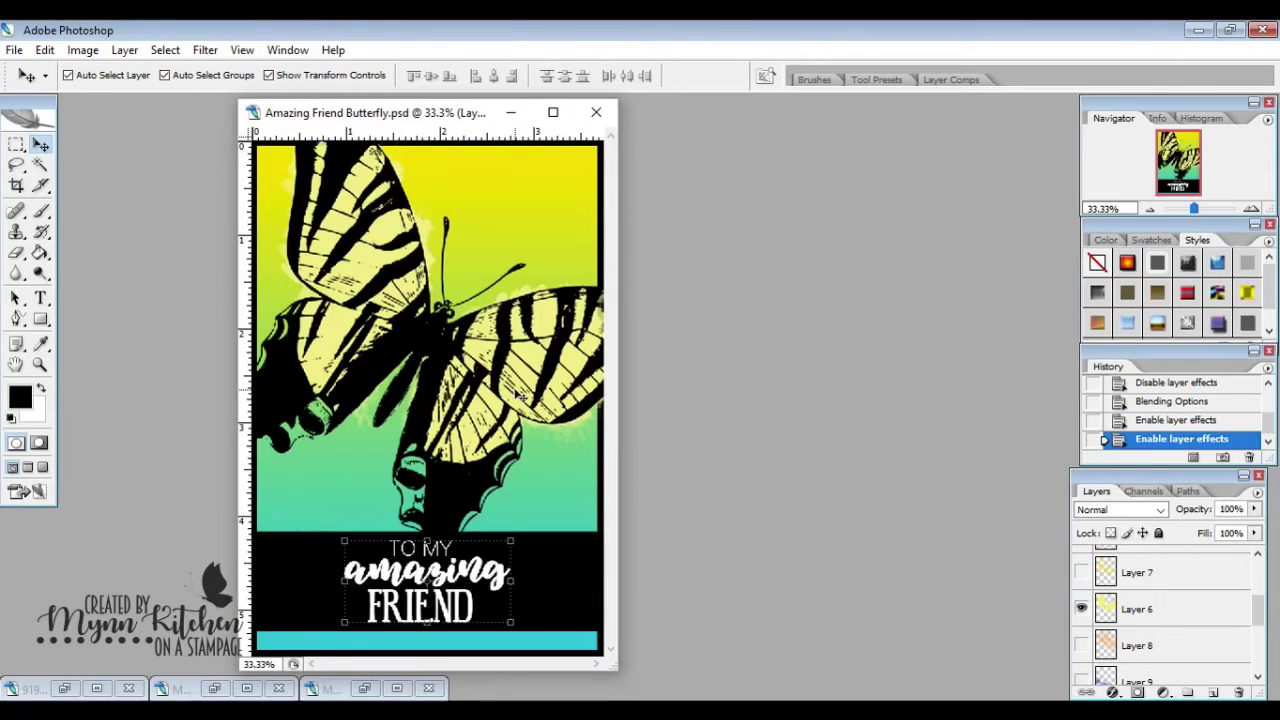
{"action": "left_click", "coordinate": [1081, 573]}
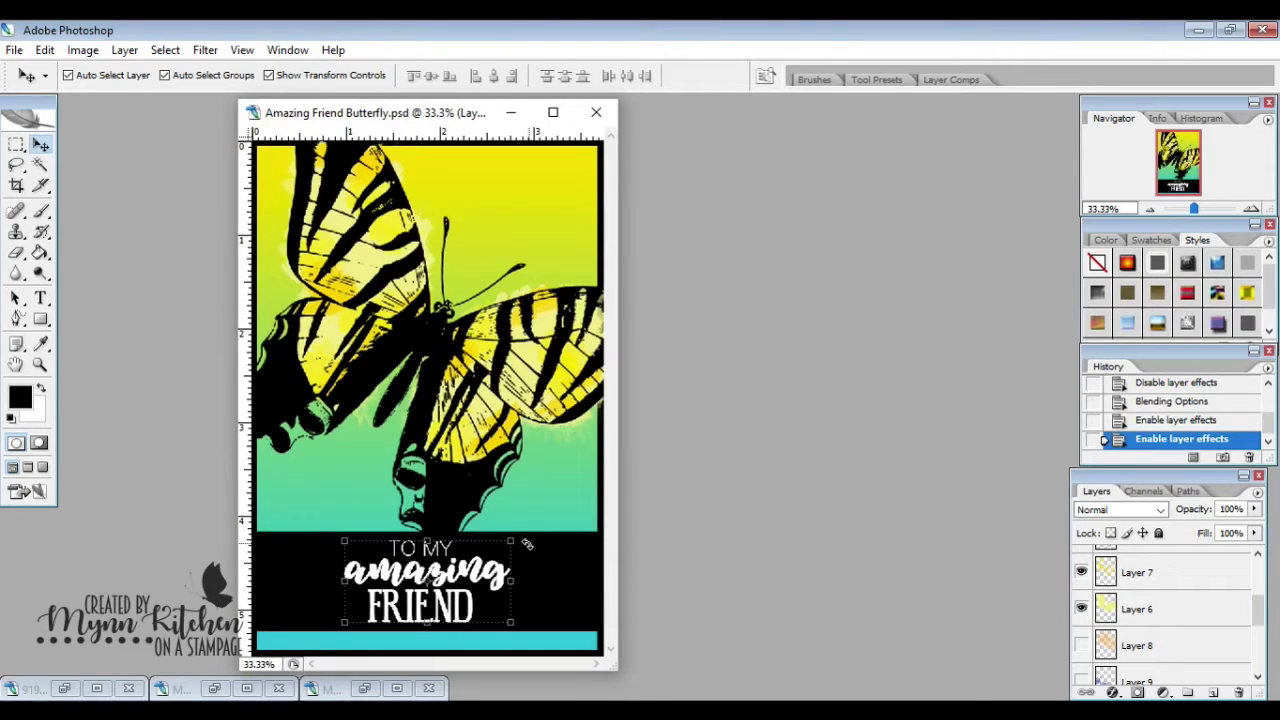
{"action": "scroll", "coordinate": [1263, 612], "scroll_direction": "down", "scroll_amount": 2}
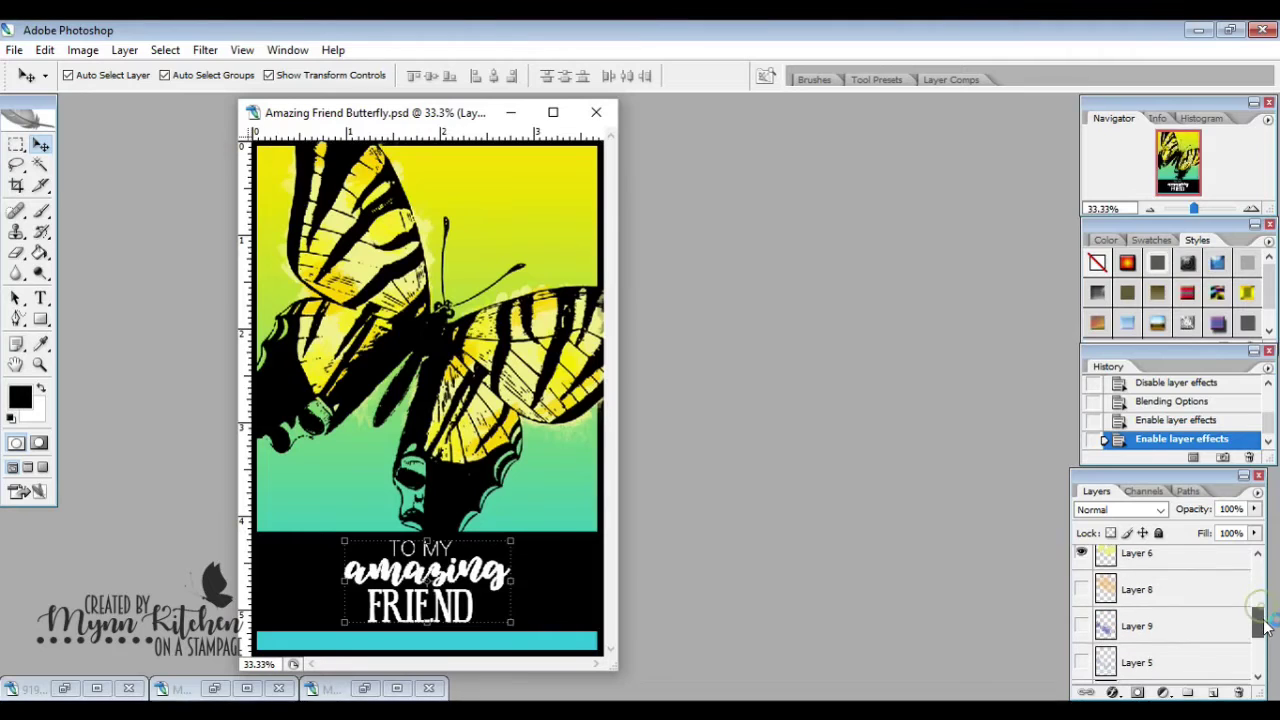
Show Layer 5 blue highlights, Layer 8 orange splotches and Layer 9 blue ink splatters
{"action": "left_click", "coordinate": [1082, 646]}
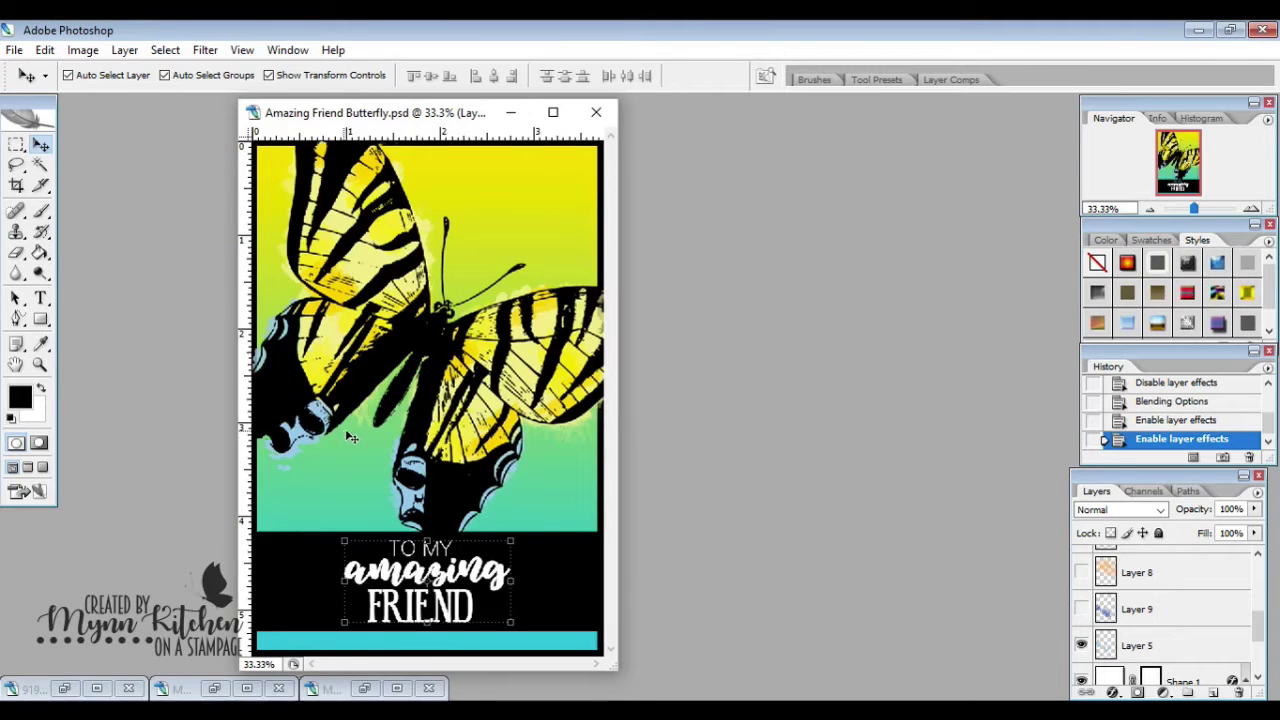
{"action": "left_click", "coordinate": [1081, 574]}
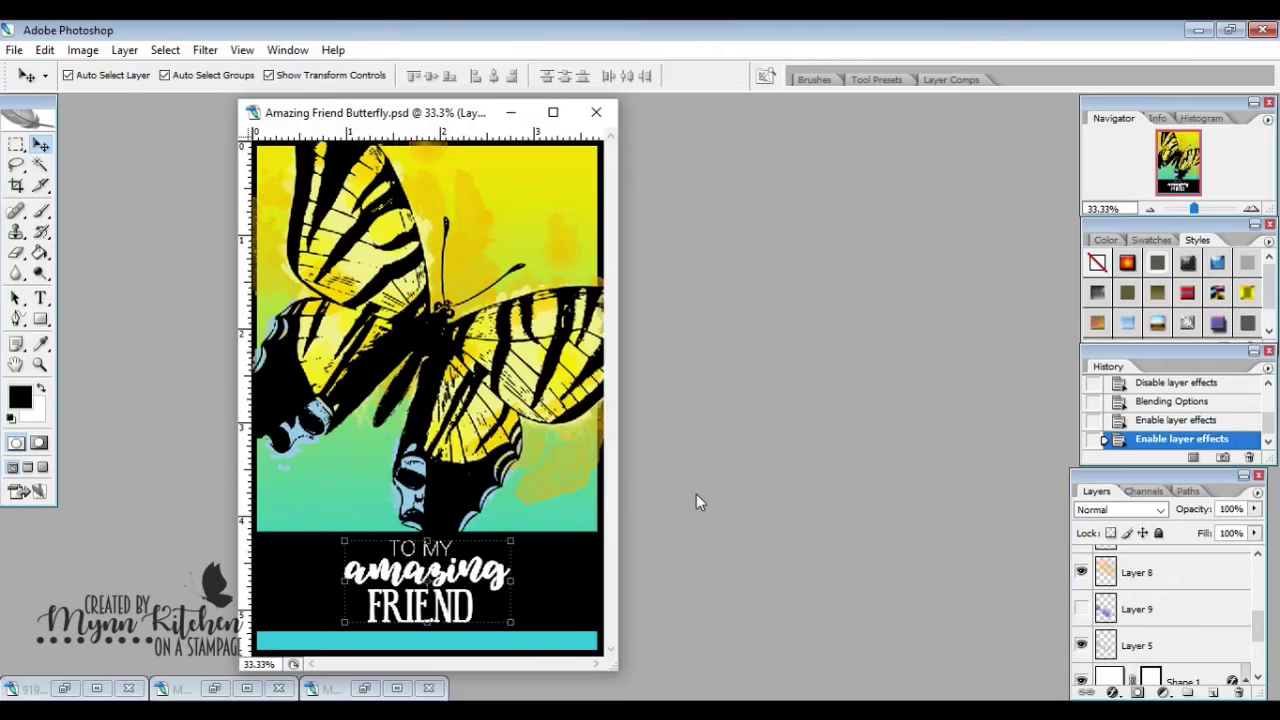
{"action": "left_click", "coordinate": [1081, 609]}
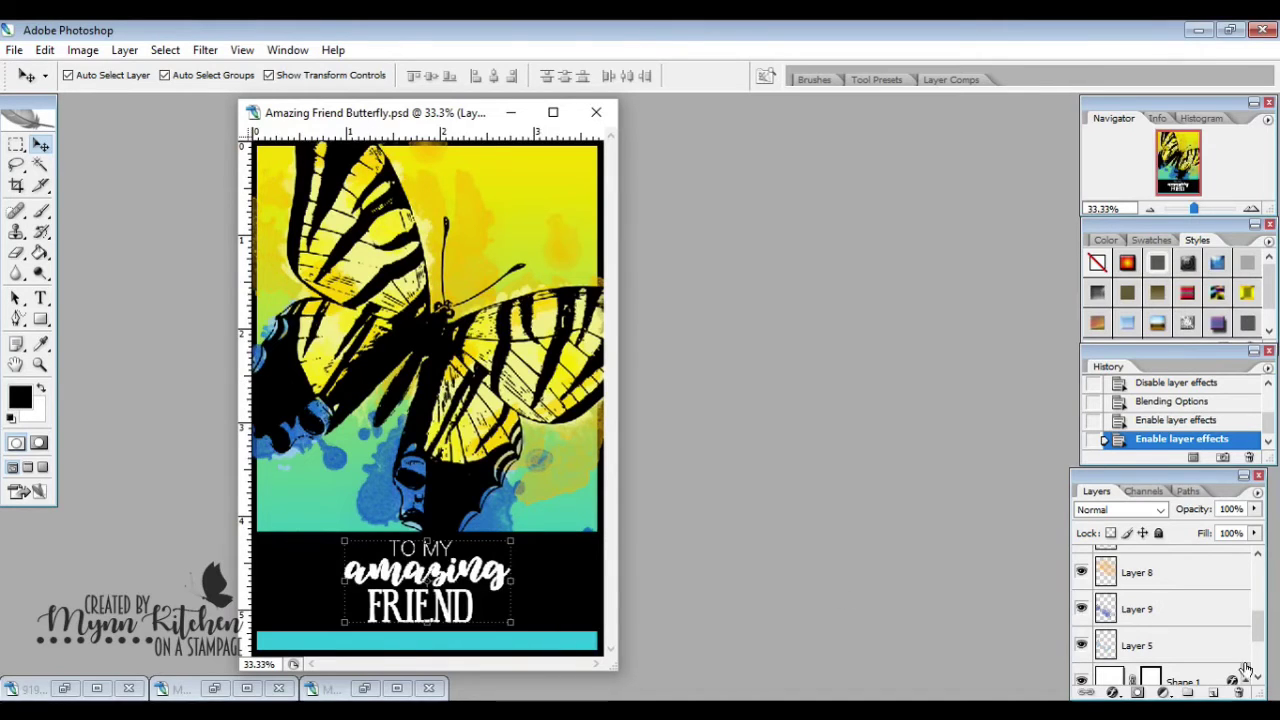
{"action": "left_click_drag", "start_coordinate": [1258, 628], "coordinate": [1260, 565]}
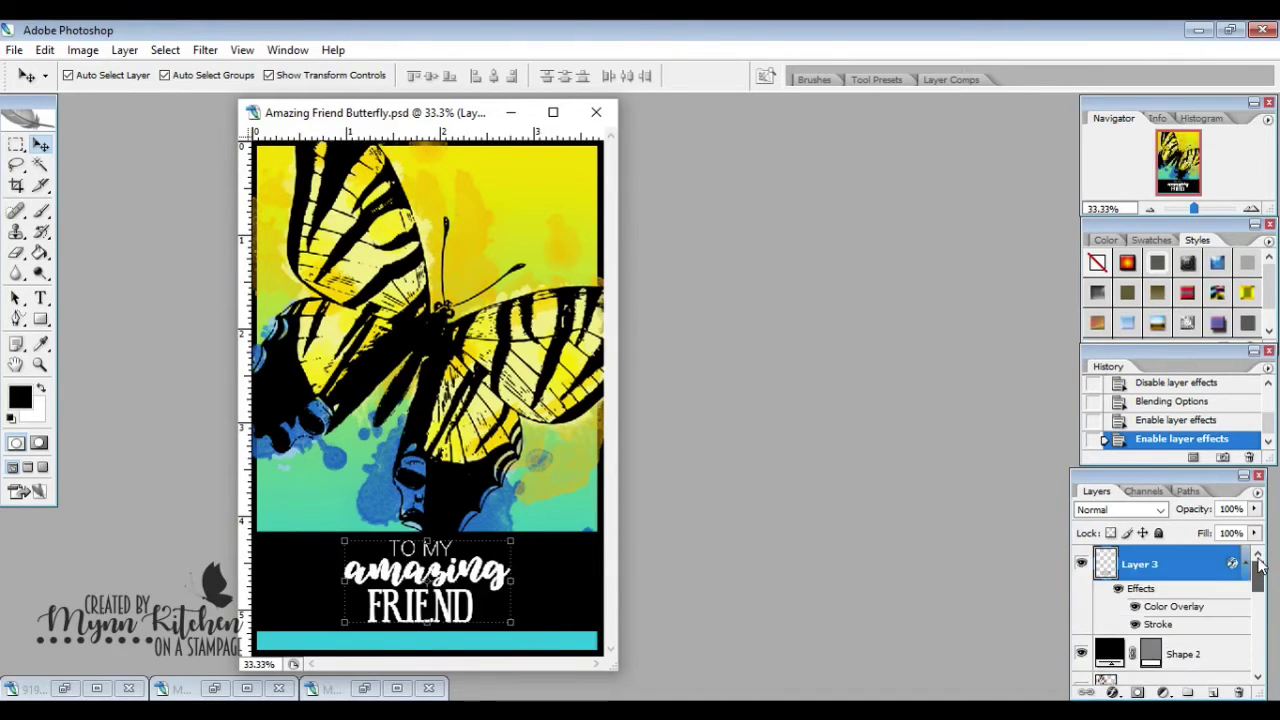
Add a Hue/Saturation adjustment layer and try the Saturation and Lightness sliders
{"action": "left_click", "coordinate": [1160, 697]}
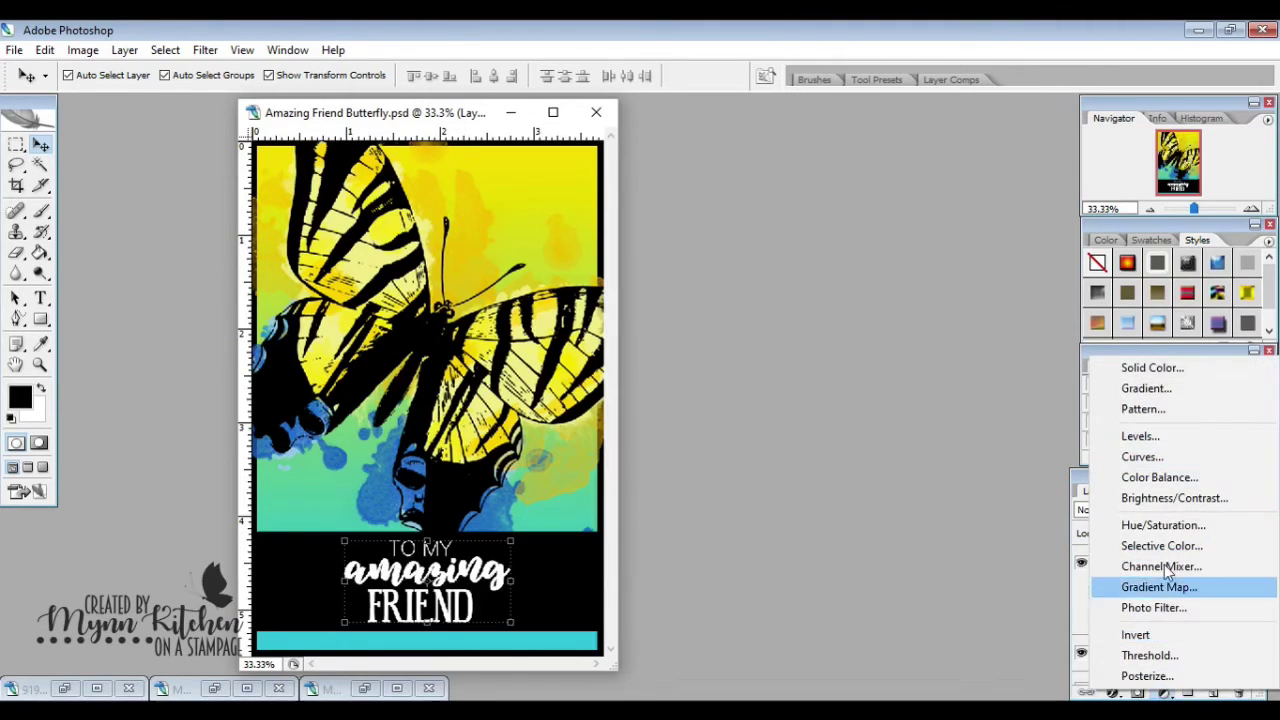
{"action": "left_click", "coordinate": [1178, 528]}
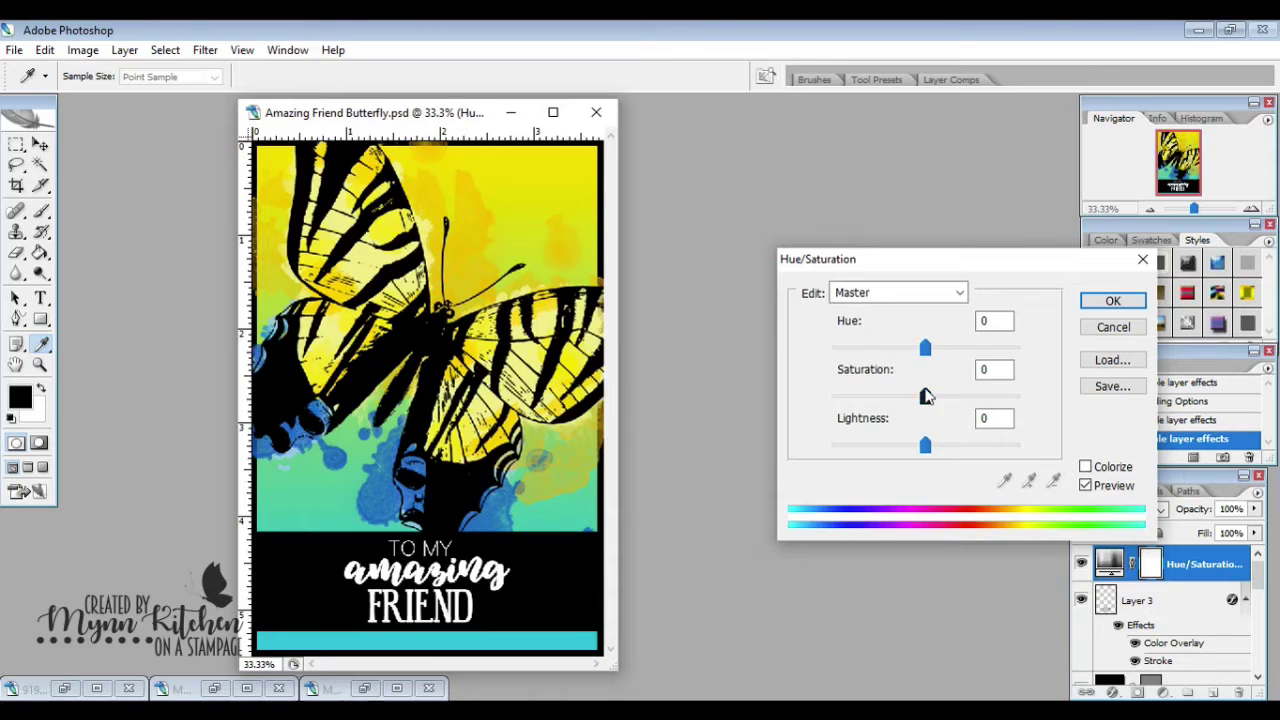
{"action": "mouse_move", "coordinate": [925, 398]}
{"action": "left_mouse_down"}
{"action": "mouse_move", "coordinate": [876, 398]}
{"action": "mouse_move", "coordinate": [1032, 391]}
{"action": "mouse_move", "coordinate": [925, 397]}
{"action": "left_mouse_up"}
{"action": "mouse_move", "coordinate": [925, 450]}
{"action": "left_mouse_down"}
{"action": "mouse_move", "coordinate": [832, 452]}
{"action": "mouse_move", "coordinate": [1055, 445]}
{"action": "mouse_move", "coordinate": [927, 452]}
{"action": "left_mouse_up"}
Sweep the Hue slider through orange, red and magenta, settle at -23, and apply
{"action": "left_click_drag", "start_coordinate": [925, 347], "coordinate": [908, 358]}
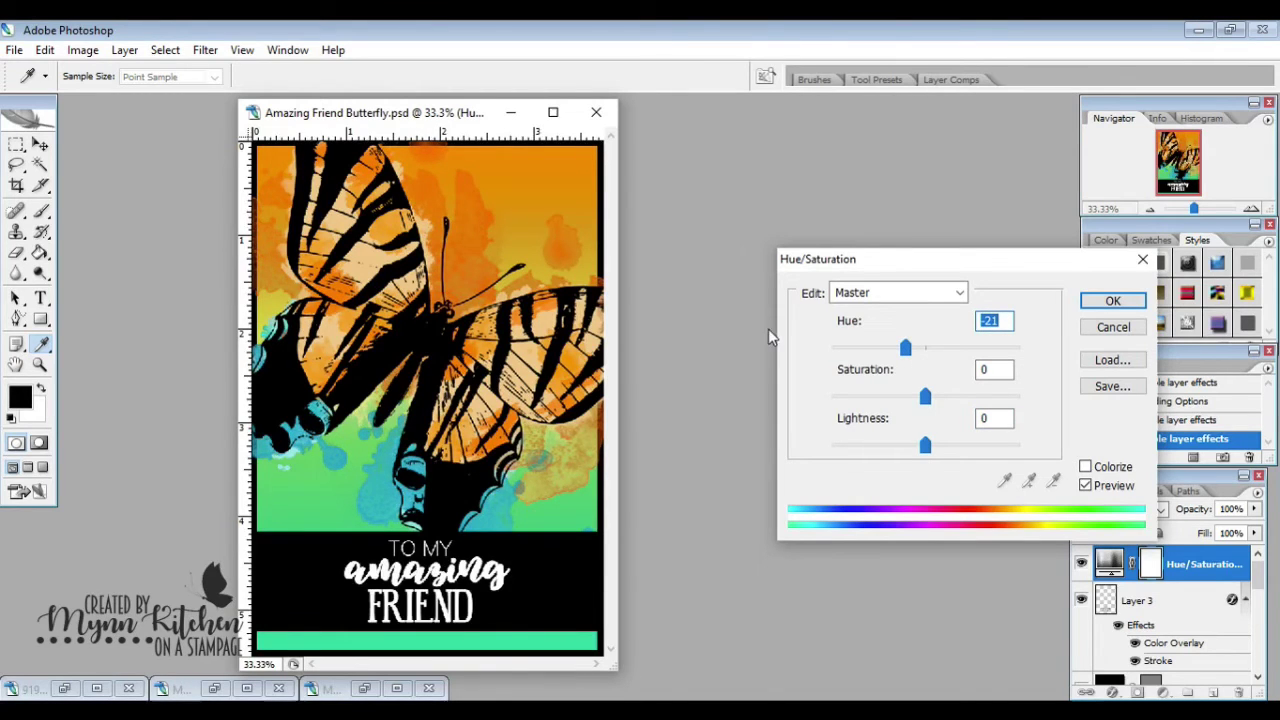
{"action": "left_click_drag", "start_coordinate": [906, 355], "coordinate": [884, 357]}
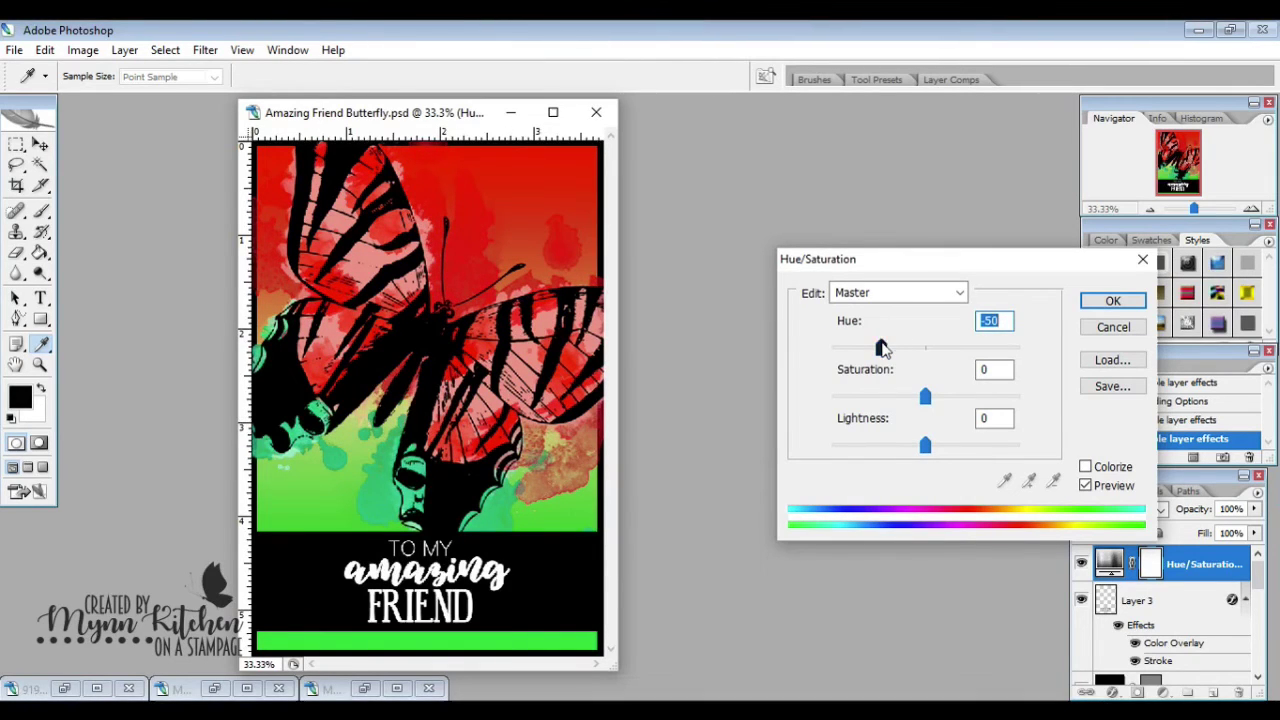
{"action": "left_click_drag", "start_coordinate": [880, 347], "coordinate": [865, 349]}
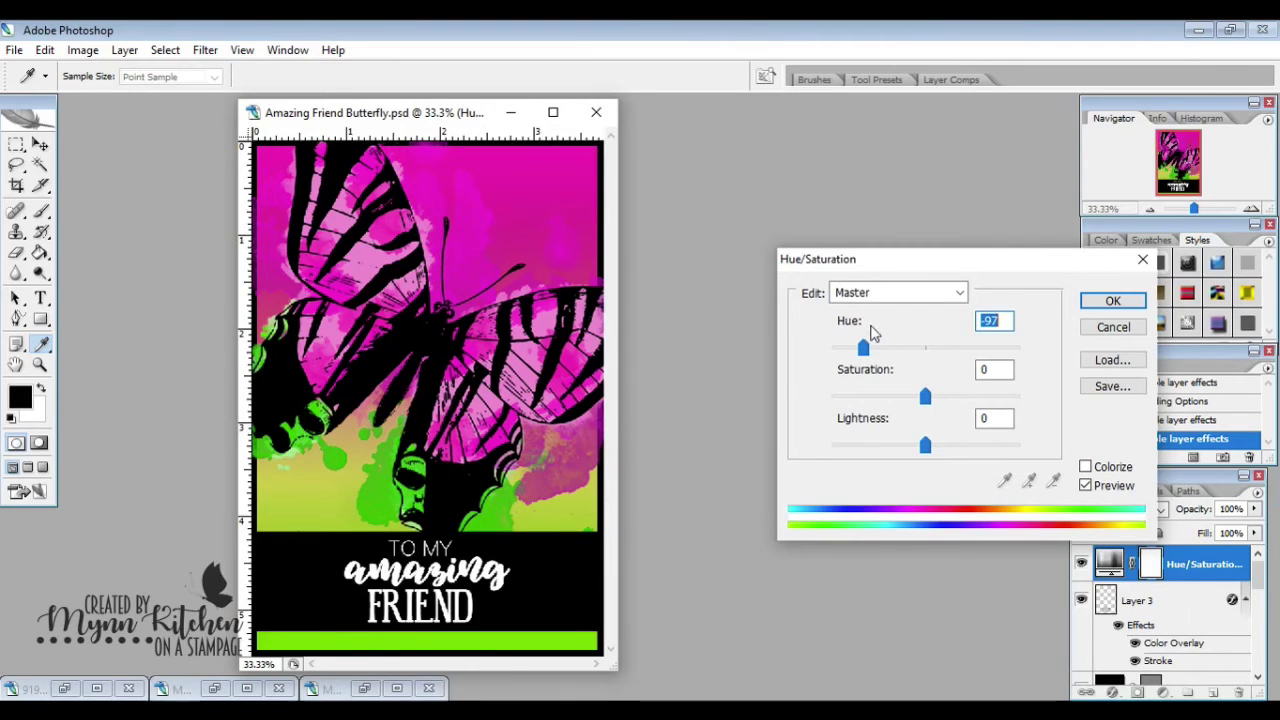
{"action": "left_click_drag", "start_coordinate": [863, 347], "coordinate": [904, 354]}
{"action": "left_click", "coordinate": [1113, 299]}
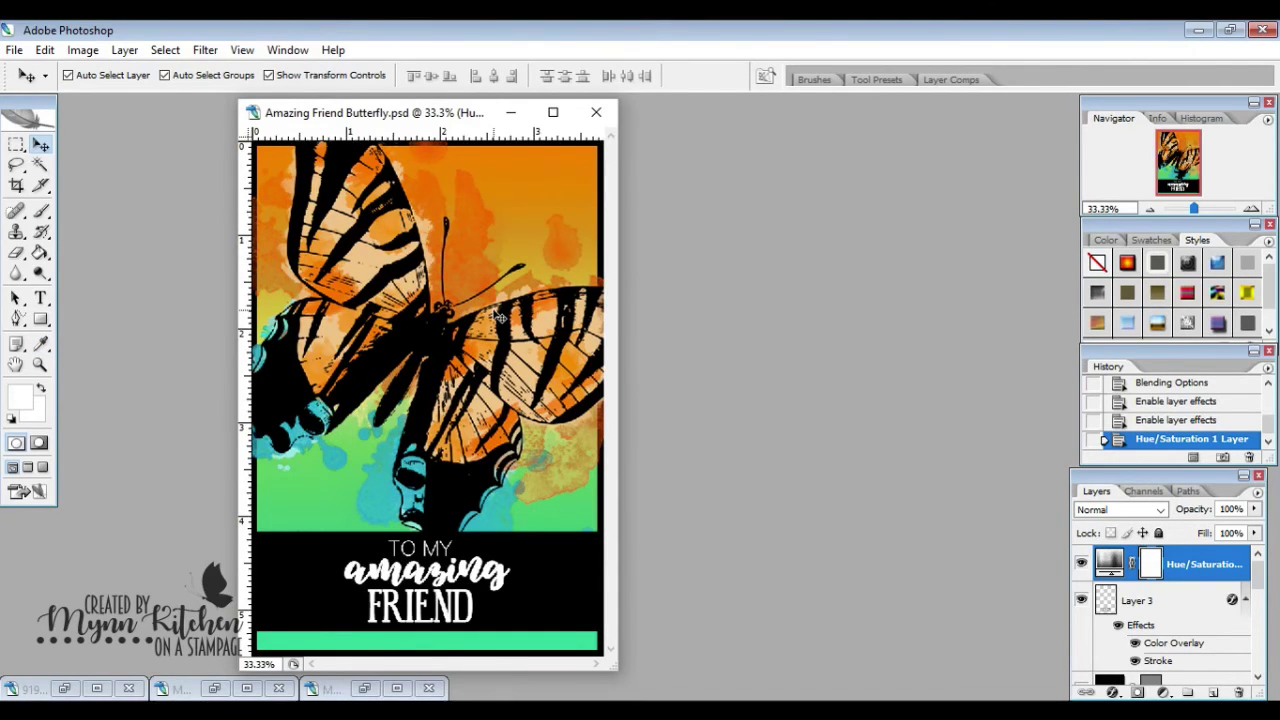
Restore the minimized Pay it Forward banner JPG window alongside the card
{"action": "left_click", "coordinate": [14, 50]}
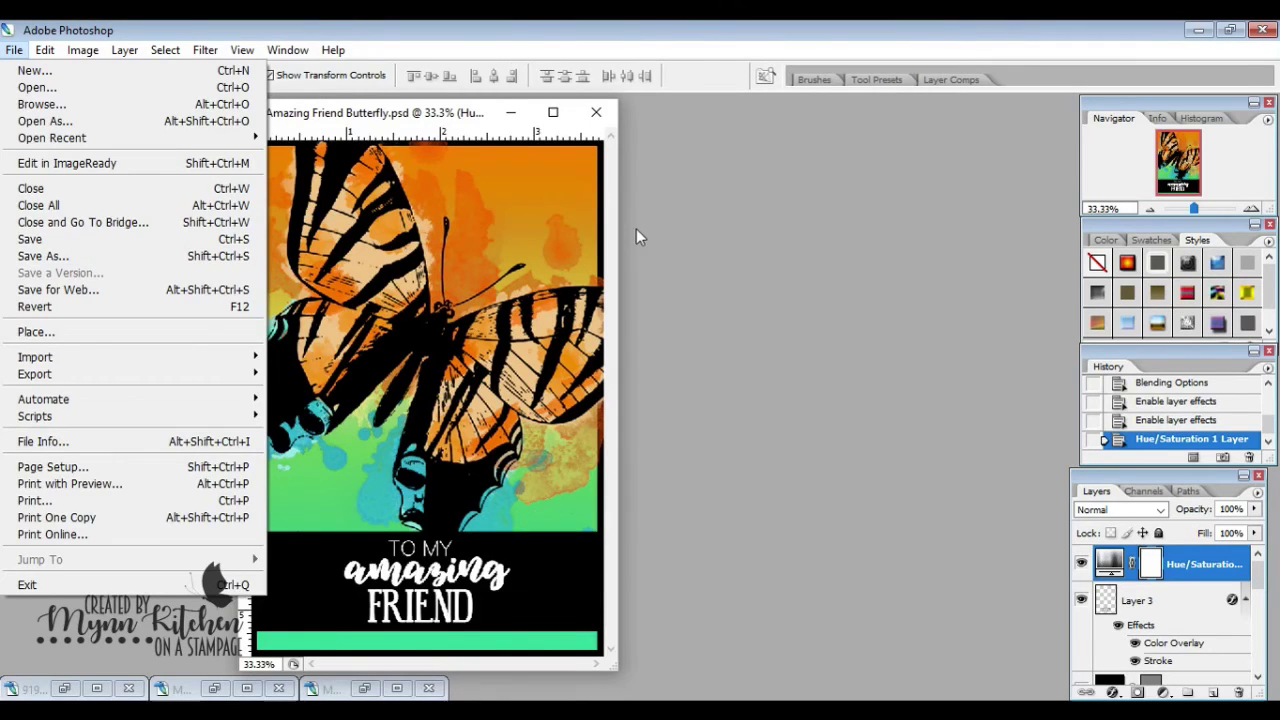
{"action": "left_click", "coordinate": [661, 235]}
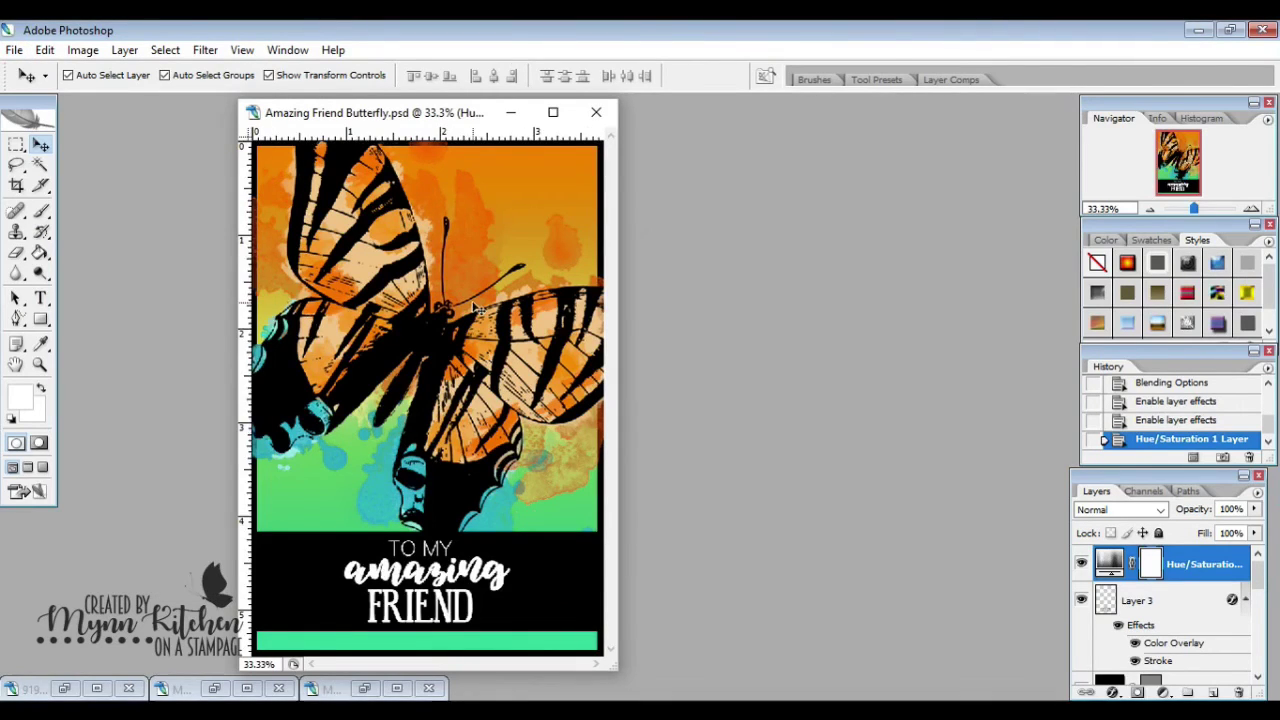
{"action": "left_click", "coordinate": [64, 688]}
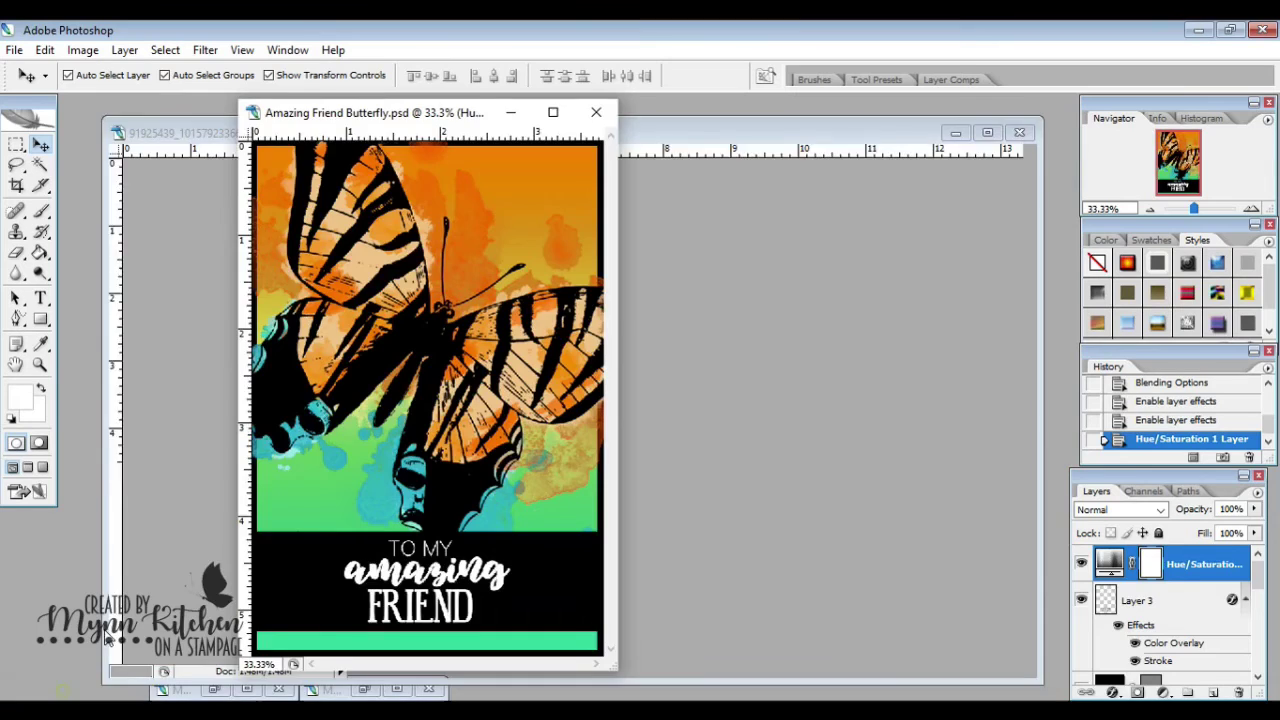